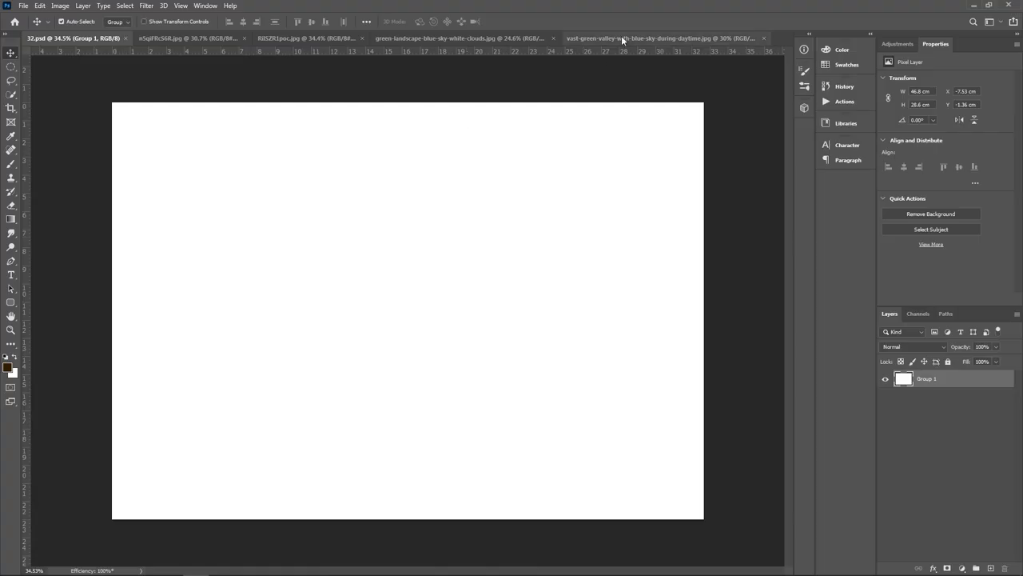
- Select the grass field in the valley photo and output it as a layer mask
click(622, 36)
key(w)
drag(480, 376, 199, 475)
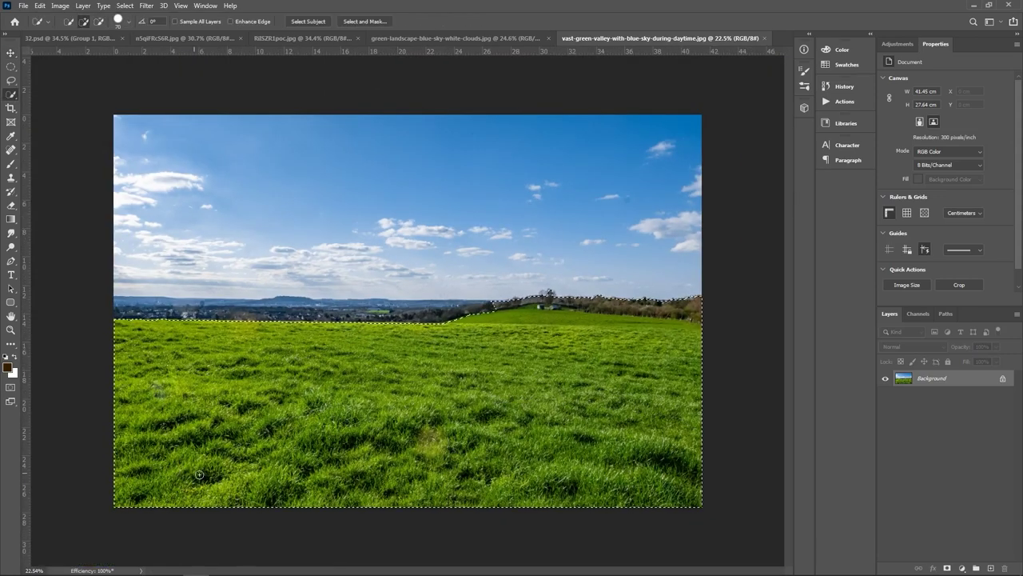
key(ctrl+plus)
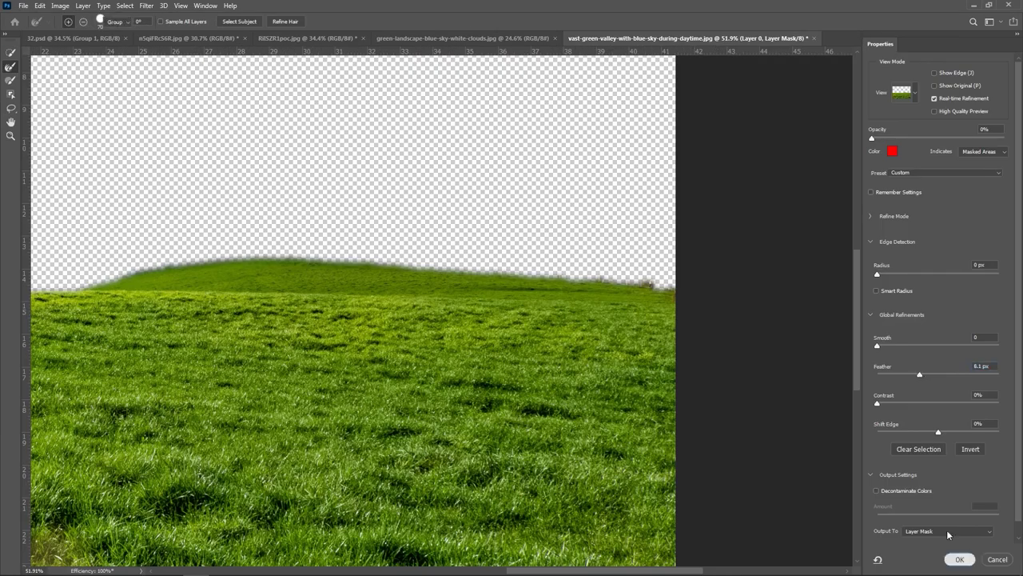
click(959, 559)
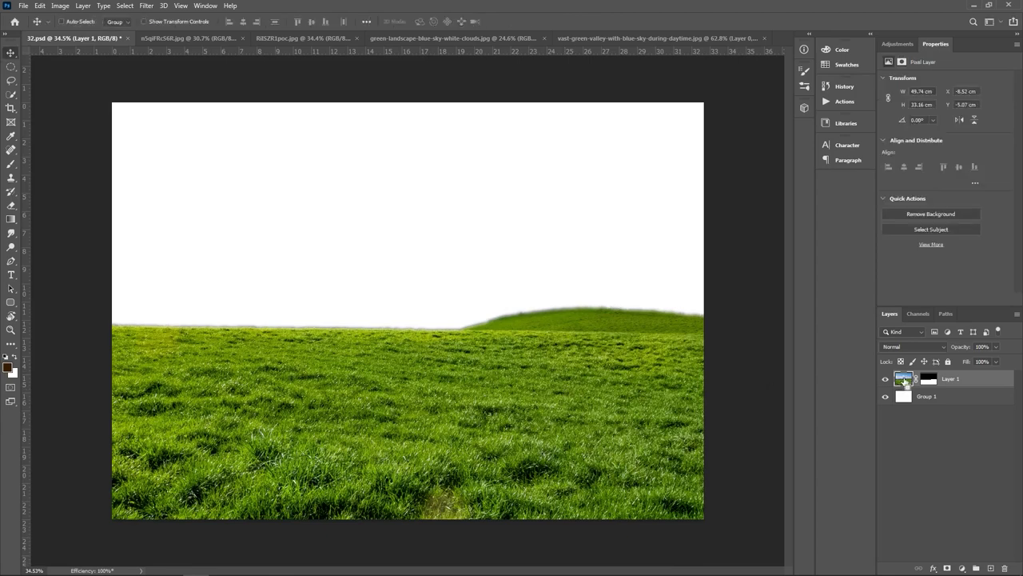
- Shrink the grass layer and move it slightly lower to fit the 32.psd canvas
scroll(563, 391, down, 2)
drag(715, 101, 651, 146)
scroll(552, 333, up, 1)
drag(551, 332, 552, 344)
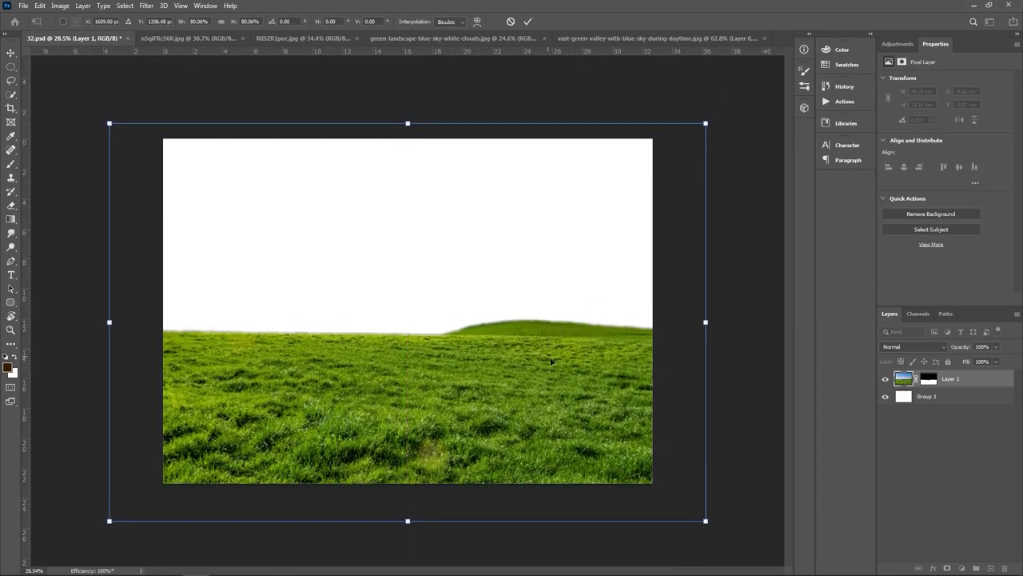
key(Return)
key(ctrl+0)
- Brush the grass mask and stretch the cloudy sky to fill the background
key(b)
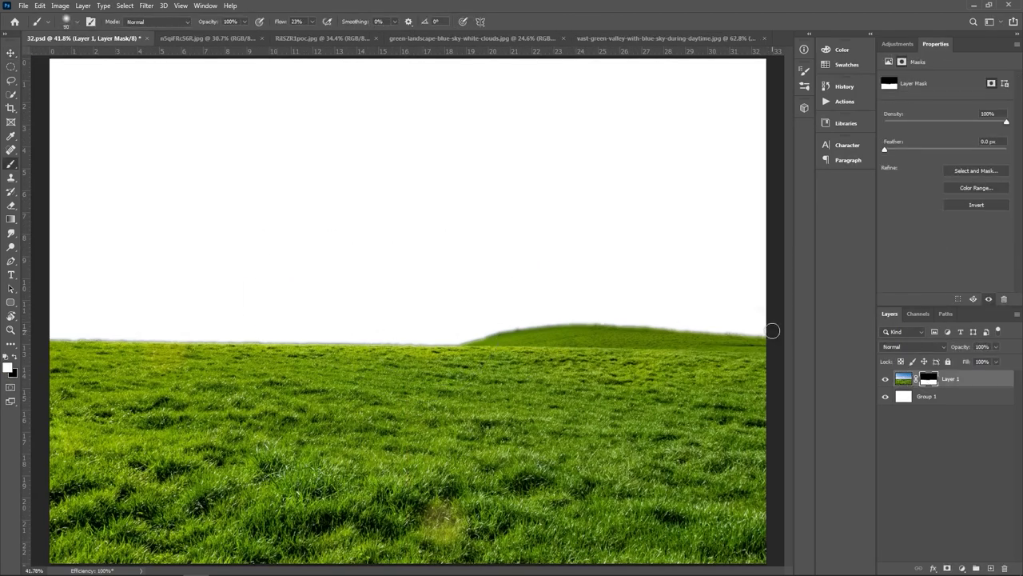
scroll(685, 321, up, 1)
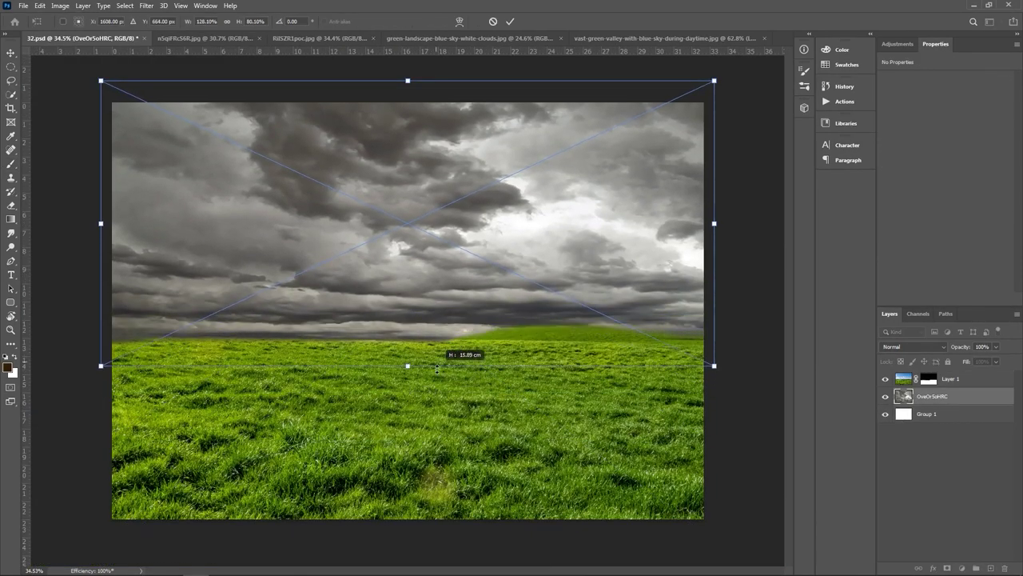
drag(407, 536, 408, 398)
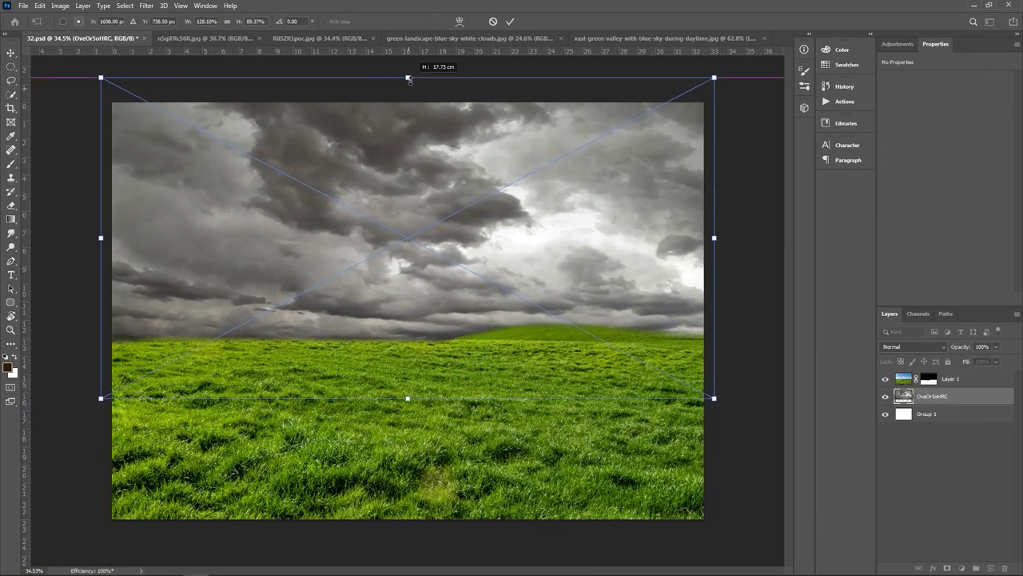
- Add a clipped Color Balance pushing the sky toward blue (+31)
key(Return)
click(897, 44)
click(916, 83)
drag(932, 134, 946, 135)
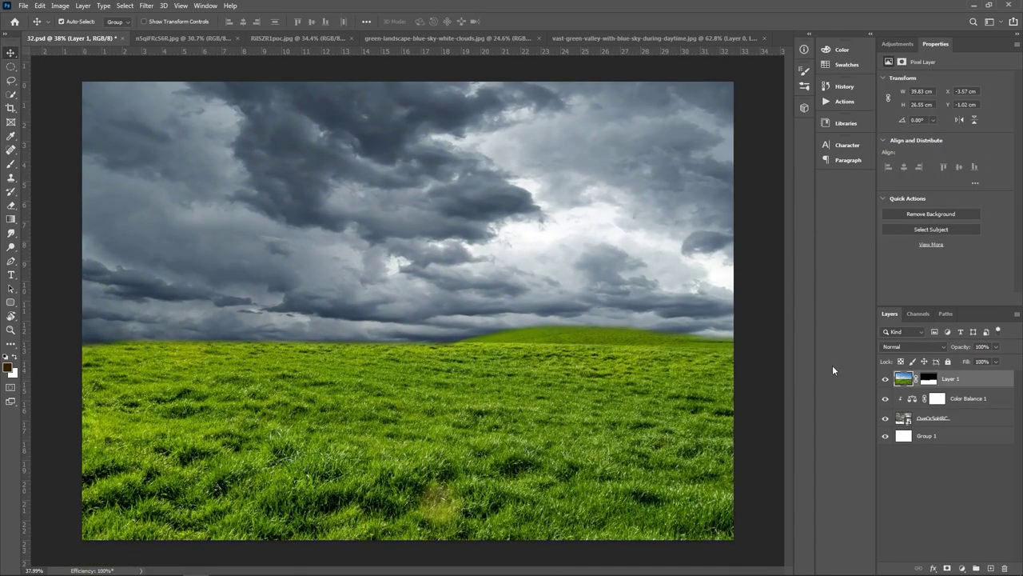
- Darken the grass with Levels and clipped Brightness -36, and desaturate it with Hue/Saturation
drag(1007, 187, 968, 188)
click(896, 44)
click(888, 69)
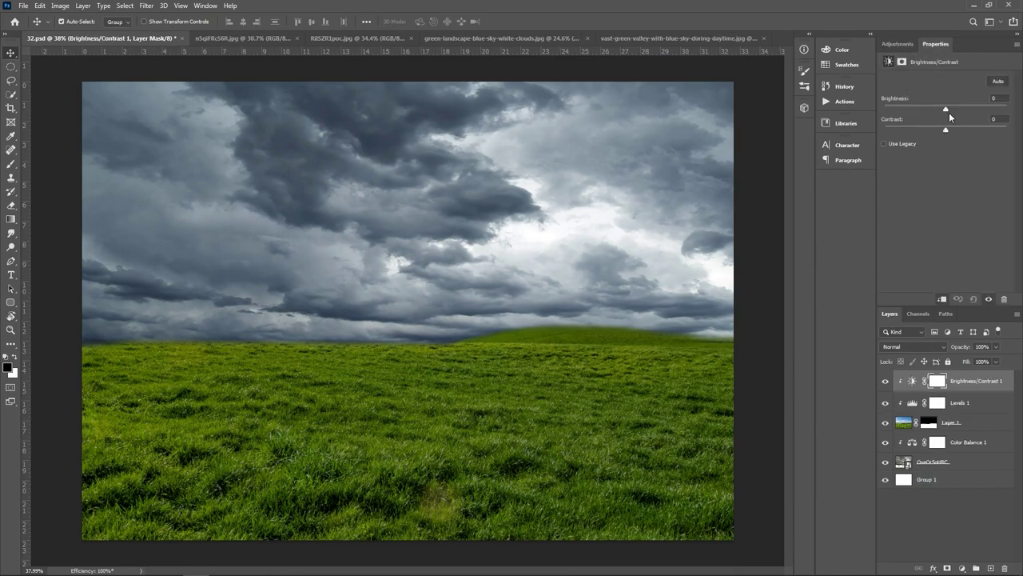
mouse_move(947, 108)
mouse_down()
mouse_move(930, 109)
mouse_move(916, 141)
mouse_up()
click(897, 44)
click(902, 83)
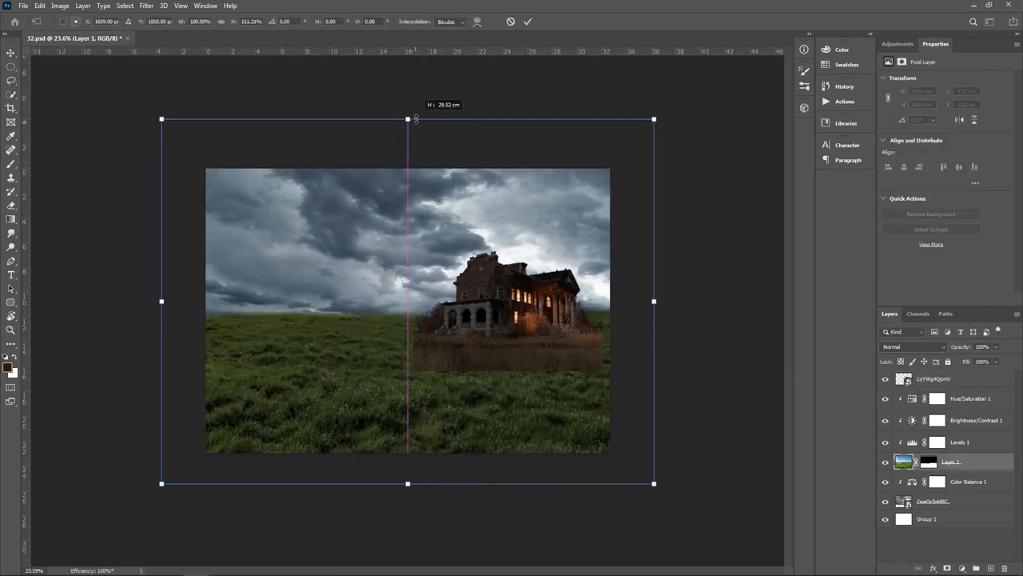
- Add Levels and Brightness/Contrast to the mansion and mask out the grass strip and sky streaks
click(897, 44)
click(889, 69)
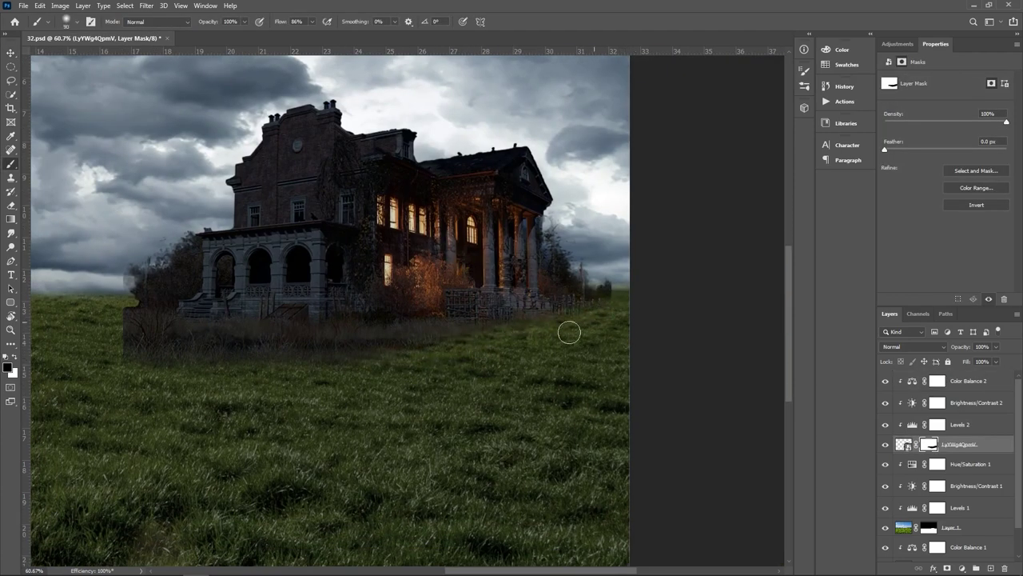
drag(400, 370, 144, 344)
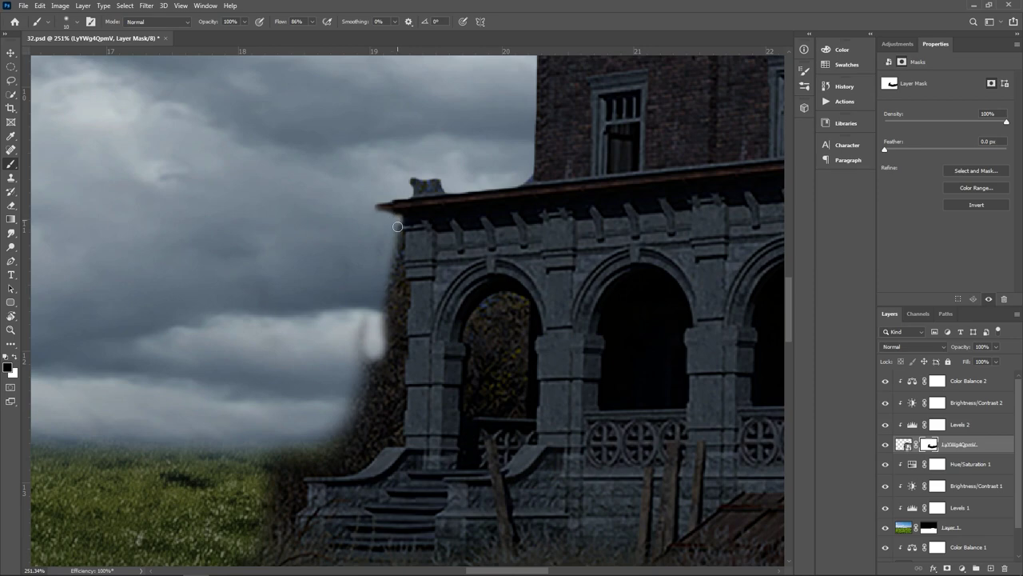
key(bracketright)
mouse_move(371, 275)
mouse_down()
mouse_move(372, 388)
mouse_move(395, 340)
mouse_up()
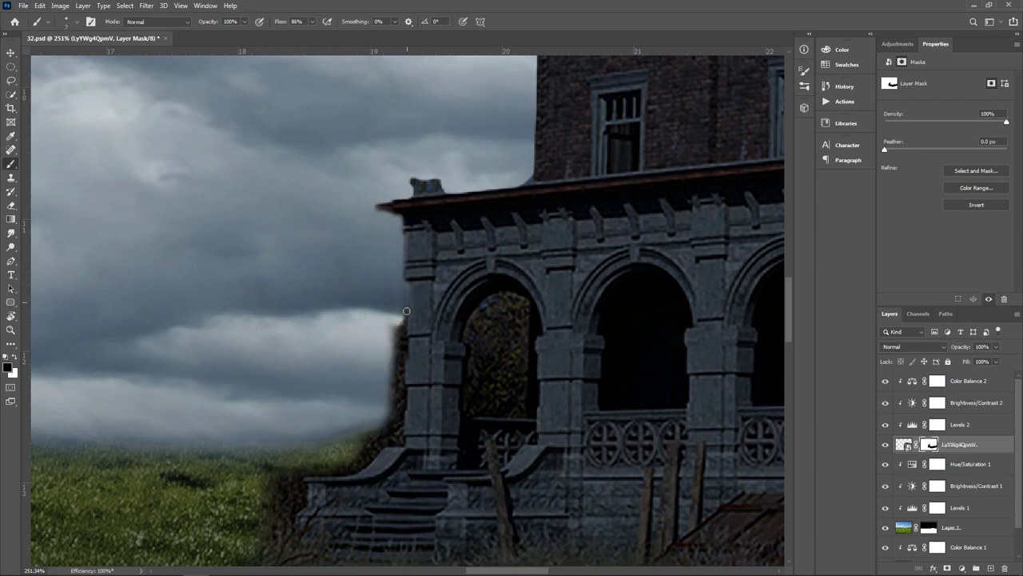
- Paint the mansion mask to reveal the sky through the porch arch
scroll(406, 310, up, 2)
scroll(395, 401, up, 1)
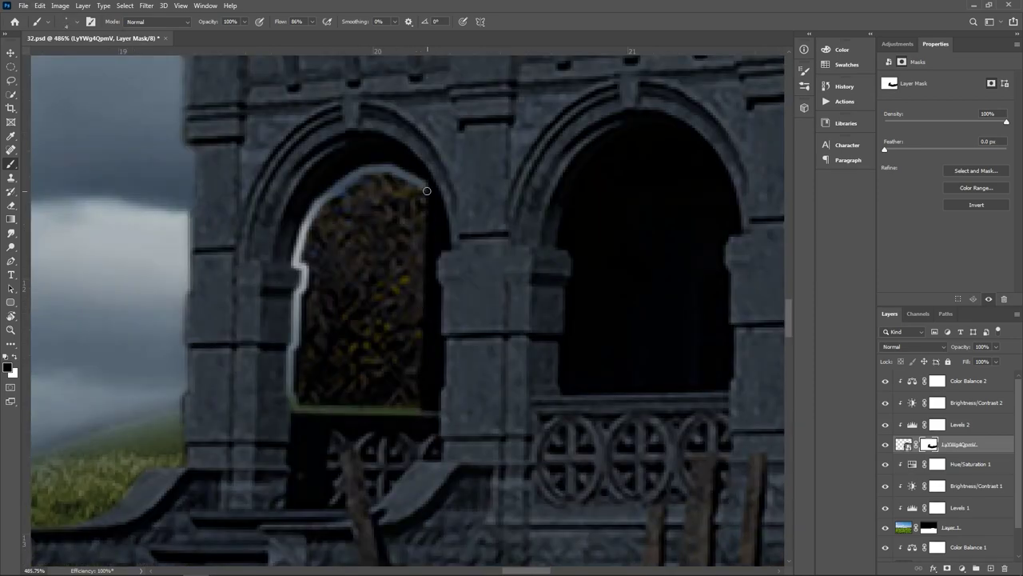
mouse_move(423, 187)
mouse_down()
mouse_move(406, 238)
mouse_move(370, 176)
mouse_move(385, 245)
mouse_move(360, 336)
mouse_move(311, 237)
mouse_up()
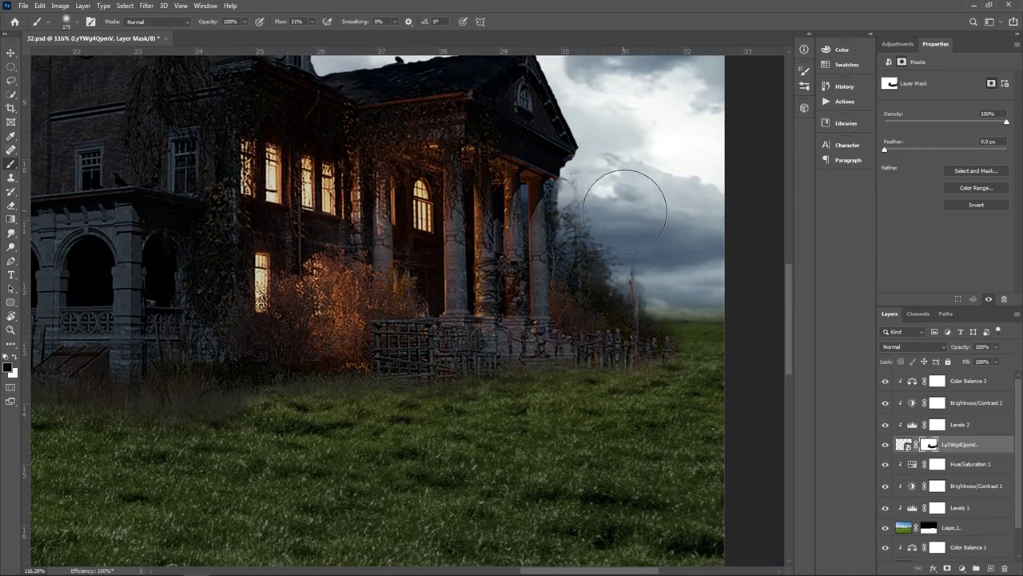
scroll(672, 244, down, 3)
scroll(555, 339, up, 2)
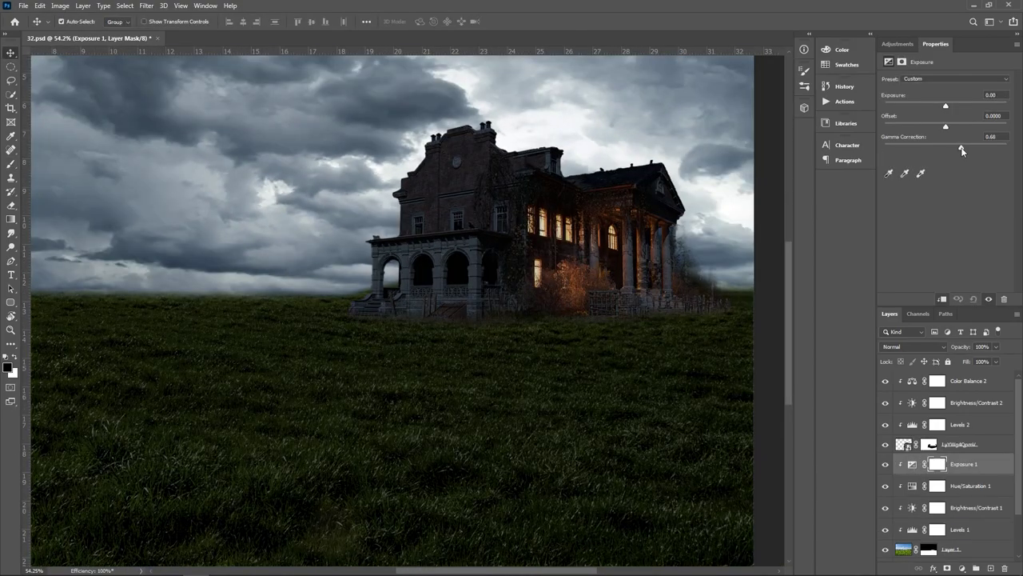
- Invert the Exposure mask, paint it in near the house base, and darken the sky with Curves
key(ctrl+i)
scroll(531, 309, down, 2)
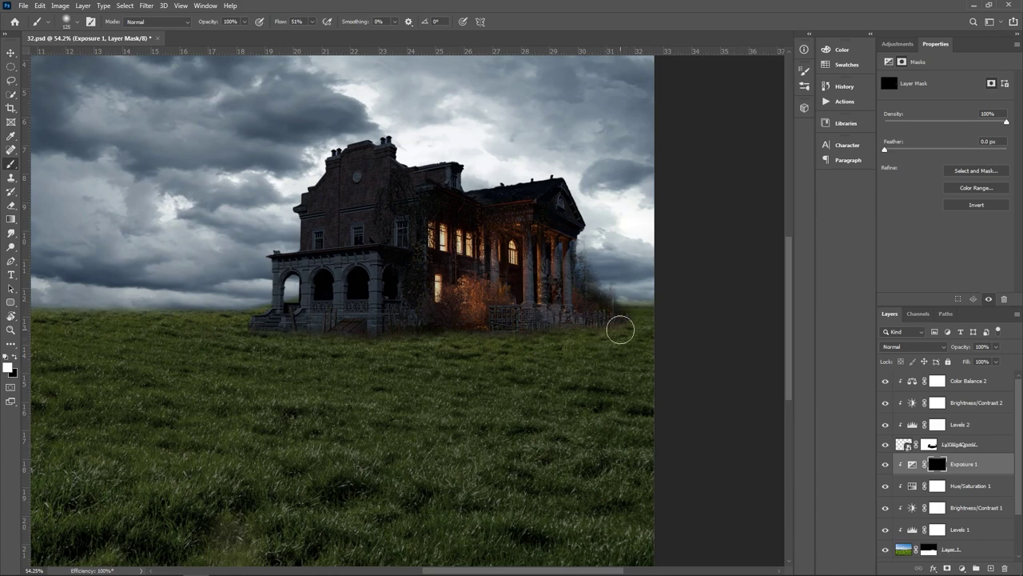
key(bracketright)
key(bracketright)
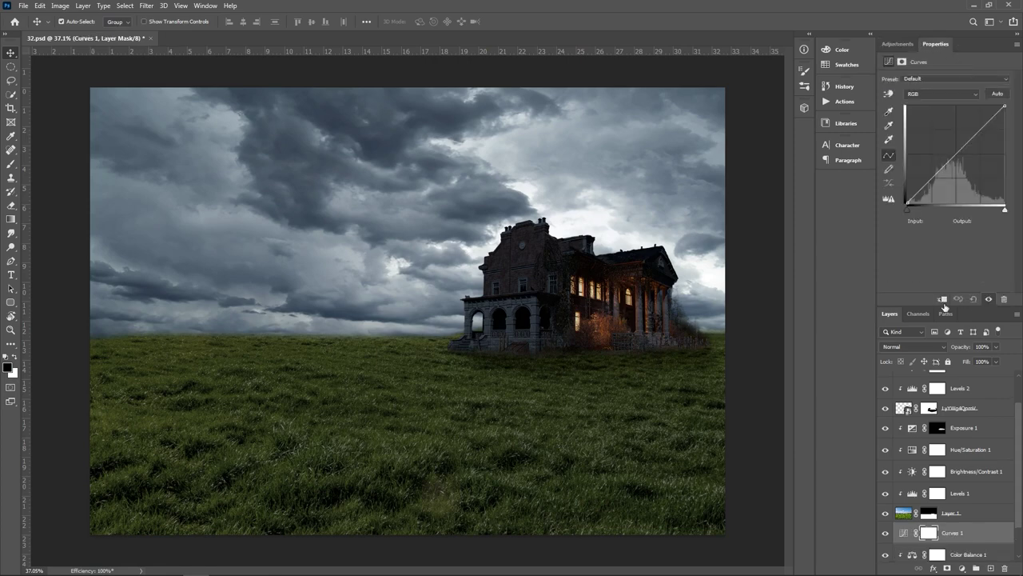
drag(962, 149, 961, 171)
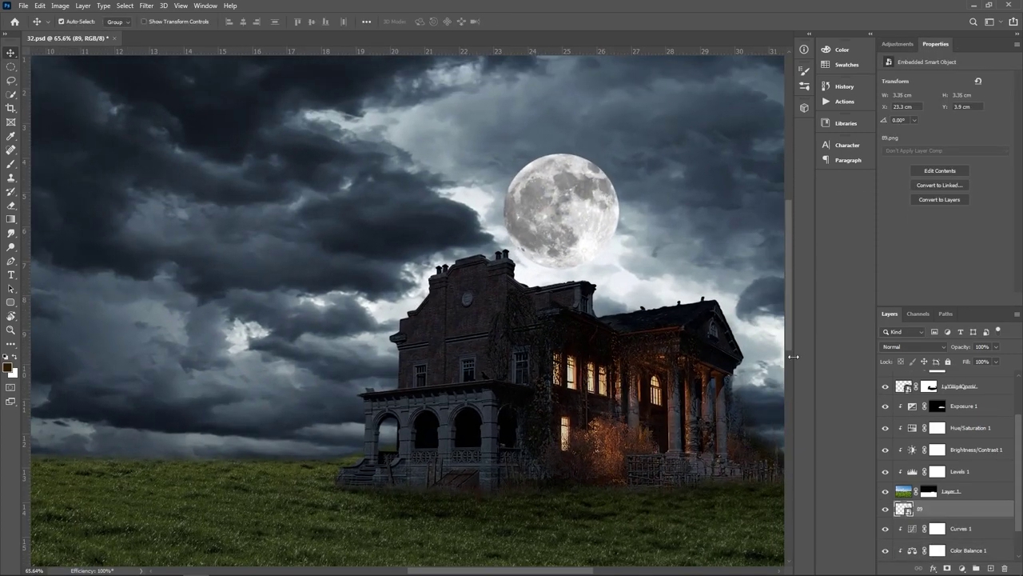
- Blend the moon into the clouds with a cloud-brush mask and darken more grass beside the house
click(962, 568)
key(b)
right_click(524, 200)
key(Return)
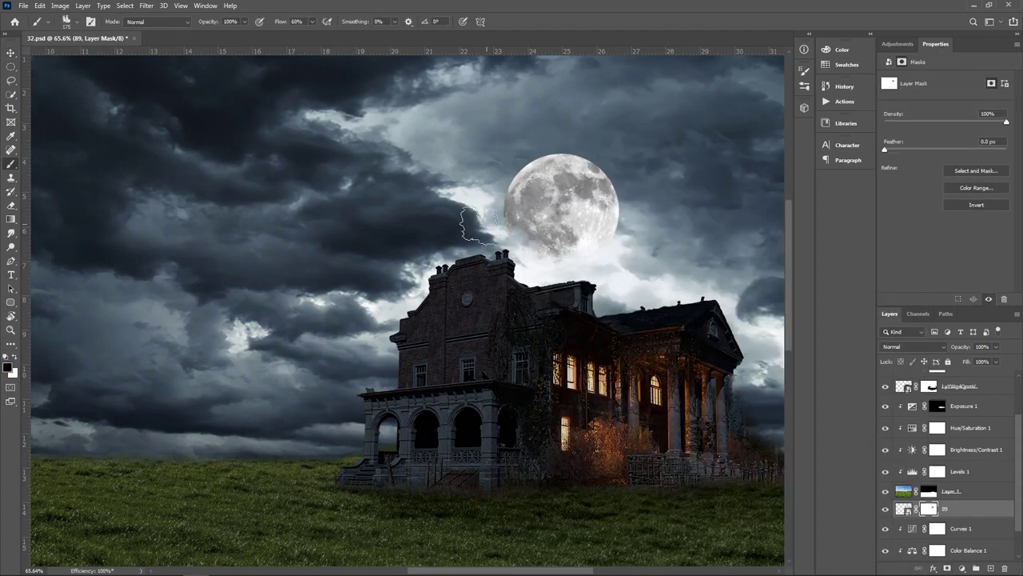
key(bracketleft)
key(bracketleft)
key(bracketleft)
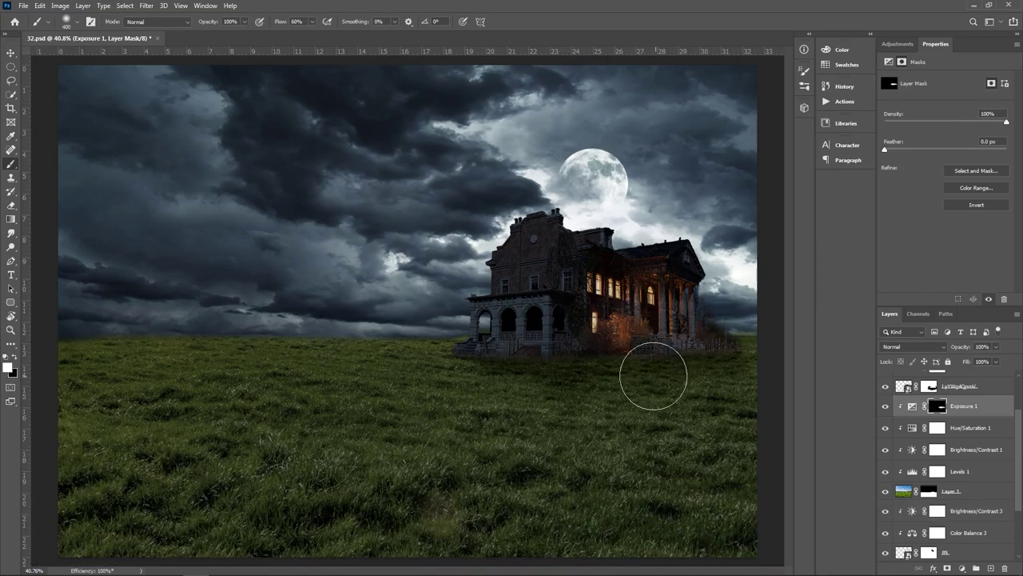
key(bracketright)
drag(653, 375, 550, 373)
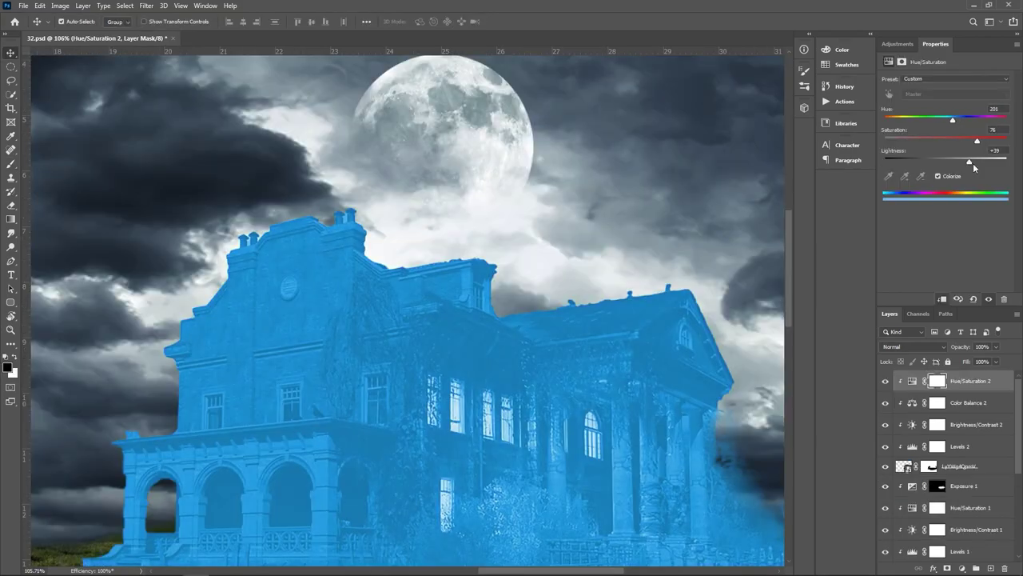
- Set the mansion's blue tint to Hue 215 with Lightness +52
drag(963, 163, 968, 163)
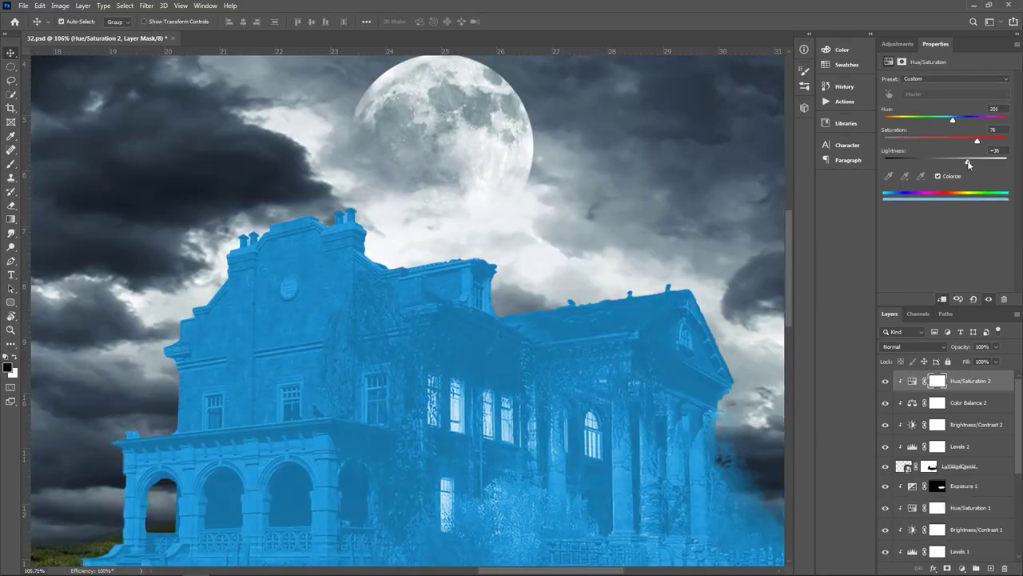
drag(955, 122, 959, 122)
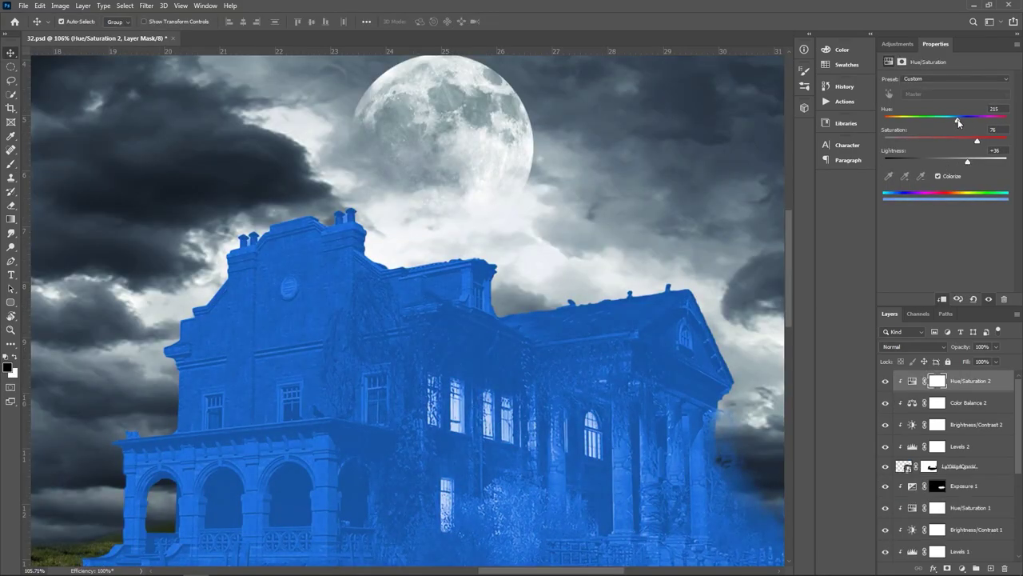
drag(967, 160, 980, 155)
- Restrict the blue tint to highlights with a split Underlying Layer Blend If slider
double_click(943, 372)
drag(714, 441, 774, 441)
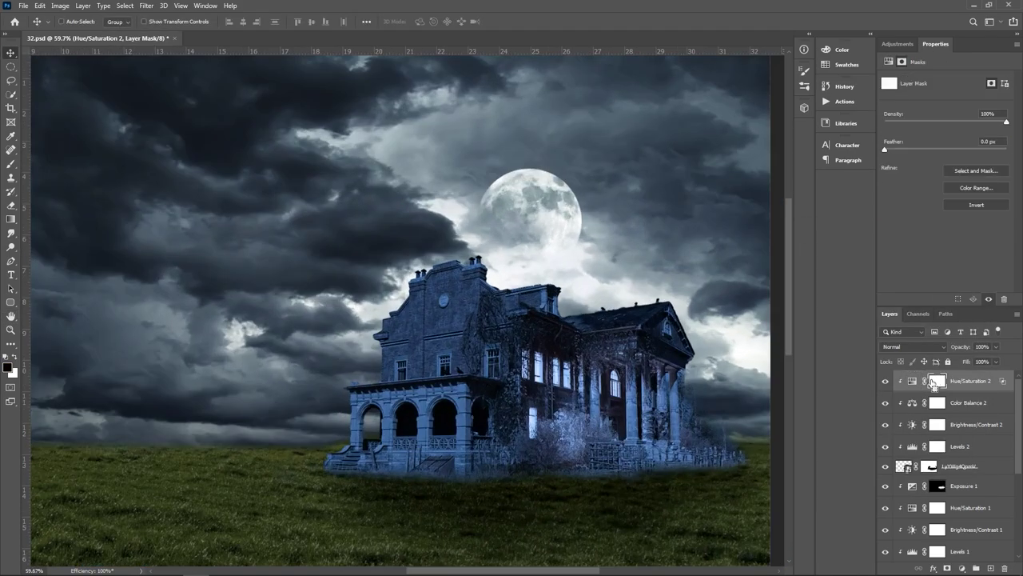
scroll(490, 256, up, 3)
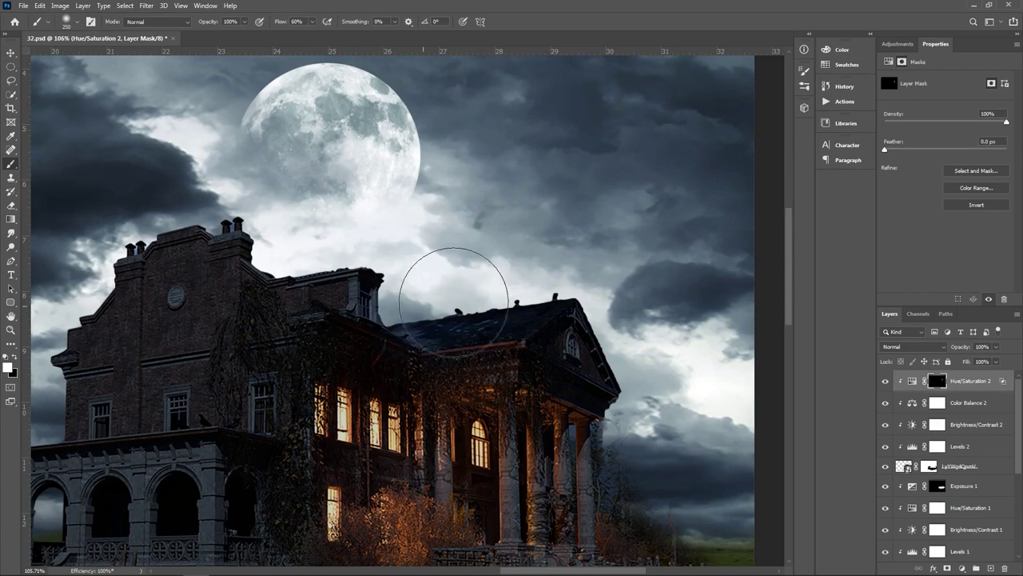
scroll(450, 286, up, 1)
scroll(523, 280, up, 4)
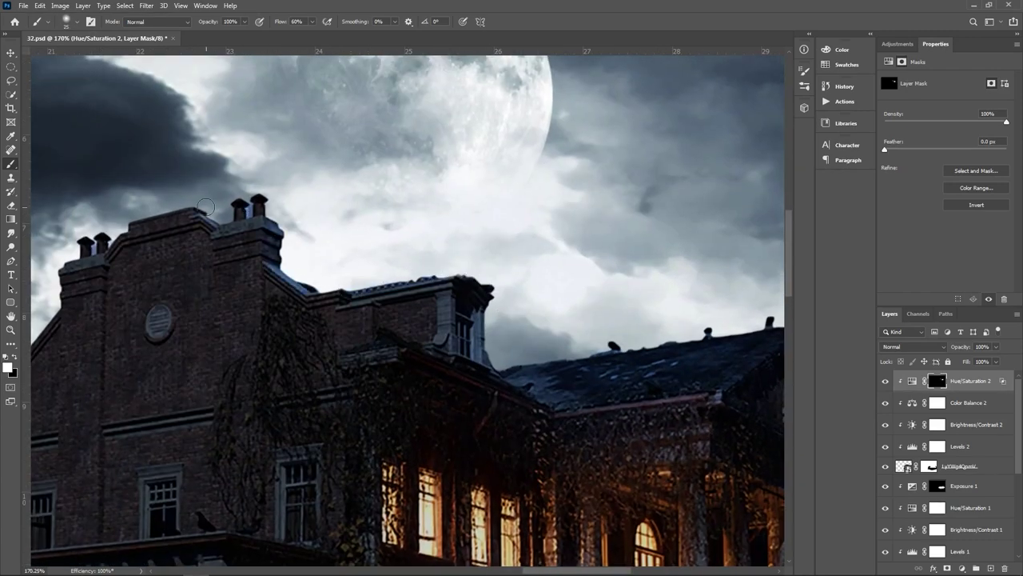
scroll(389, 233, up, 2)
key(bracketleft)
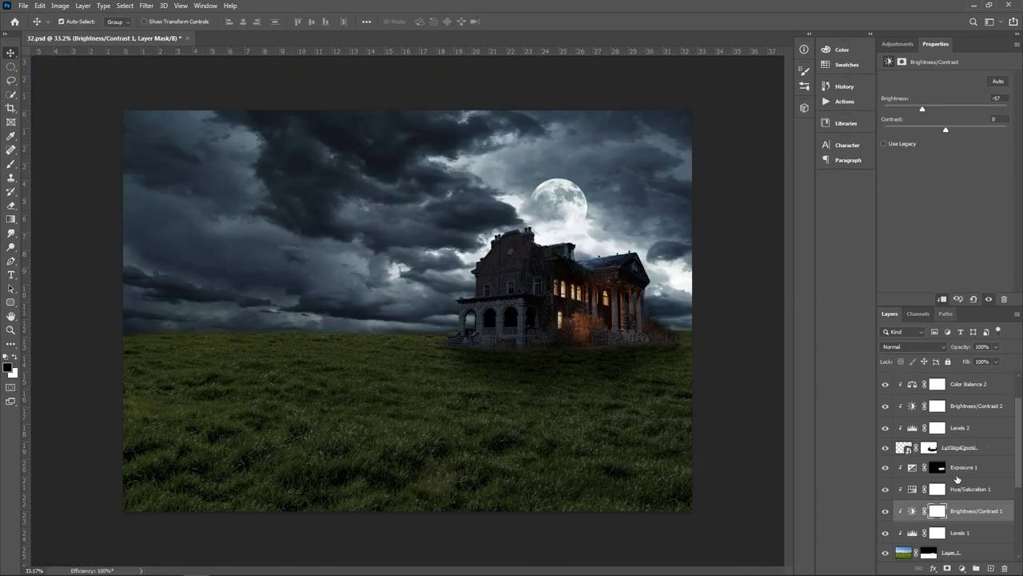
- Add a Curves 2 adjustment with an inverted mask and a 700 px brush
click(957, 478)
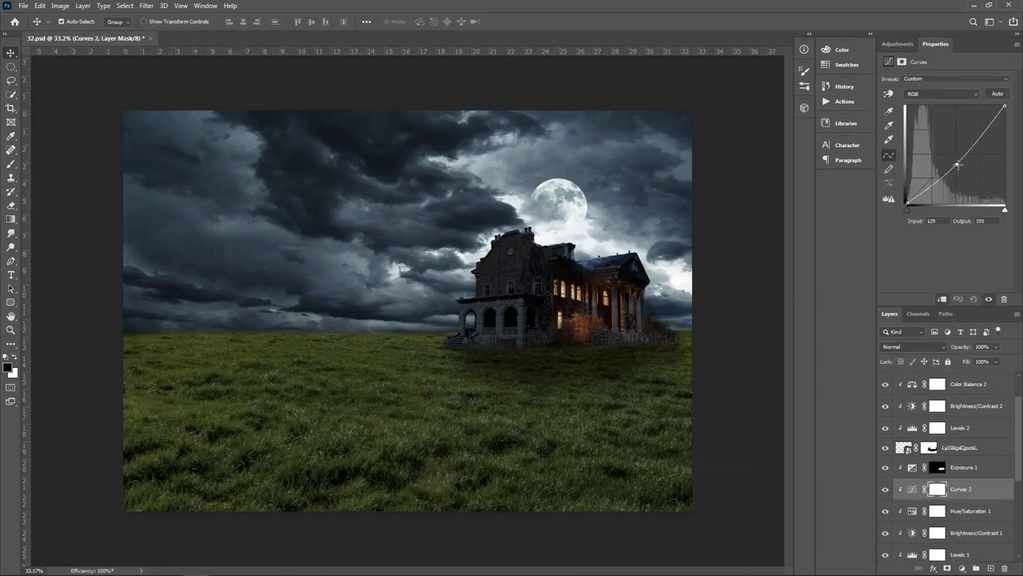
key(ctrl+i)
key(b)
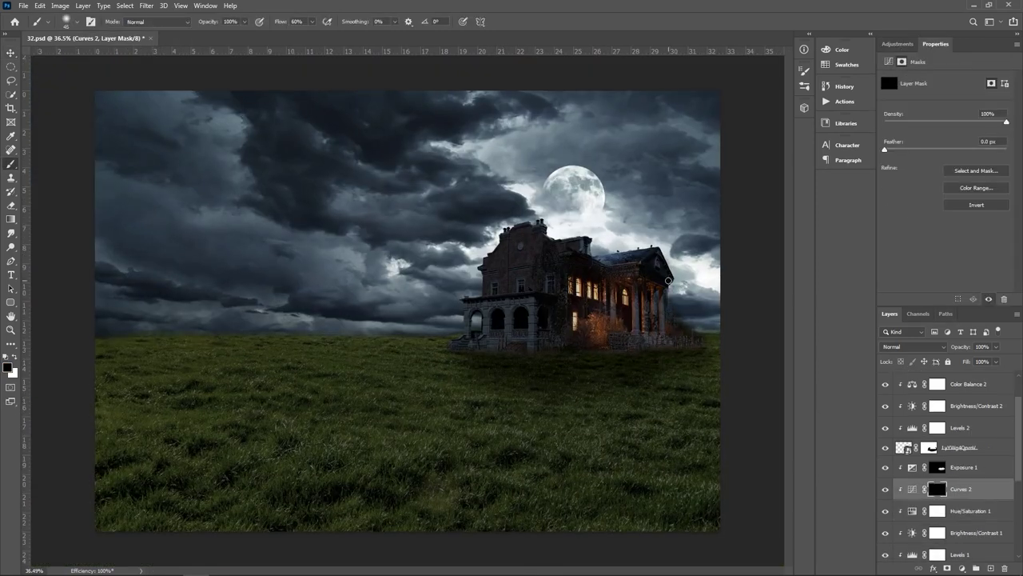
key(bracketright)
key(bracketright)
key(bracketright)
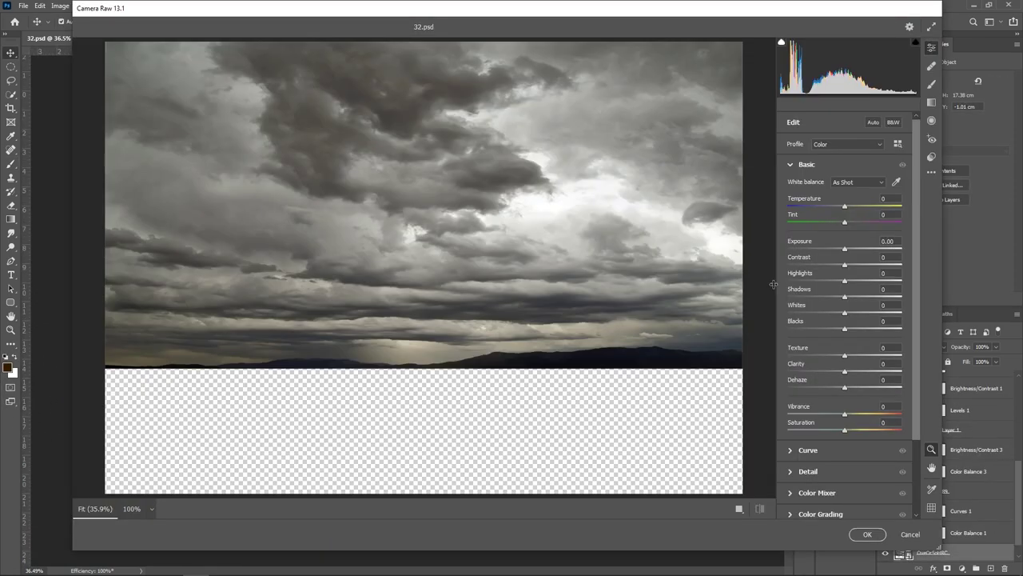
- Brighten the sky slightly in Camera Raw, deepen its darks, and darken the grass further
drag(844, 249, 849, 254)
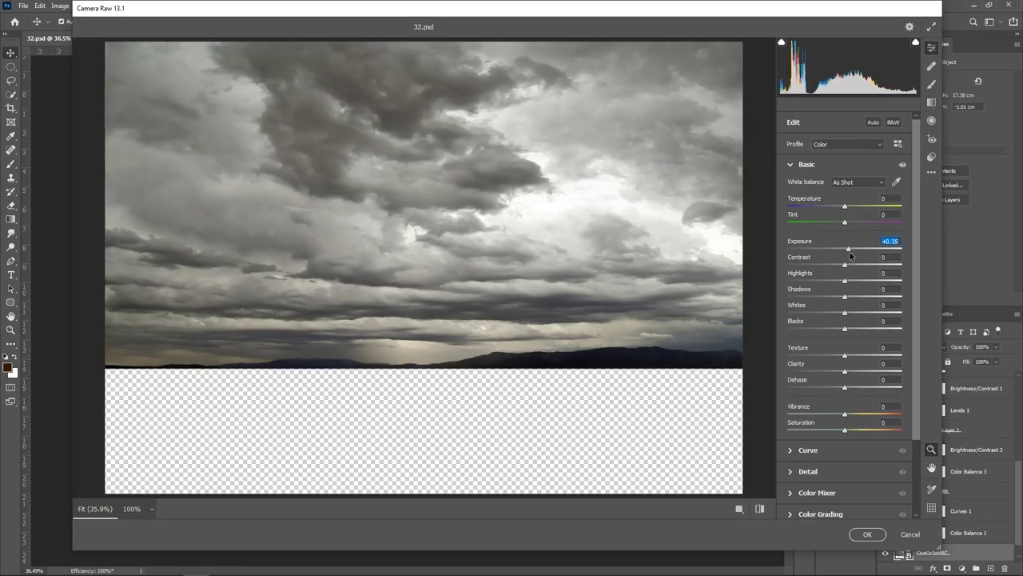
drag(844, 297, 826, 329)
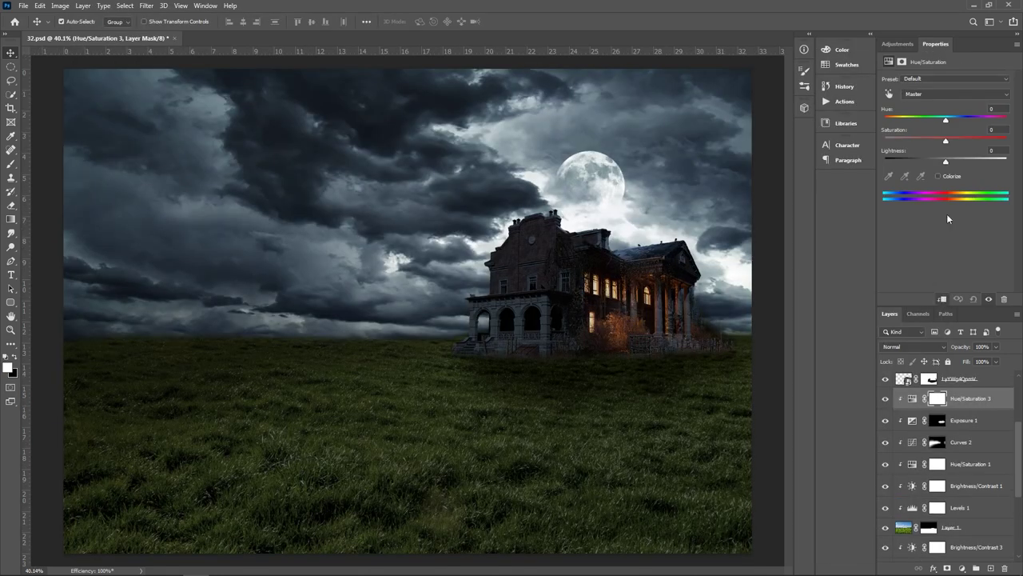
drag(936, 160, 926, 162)
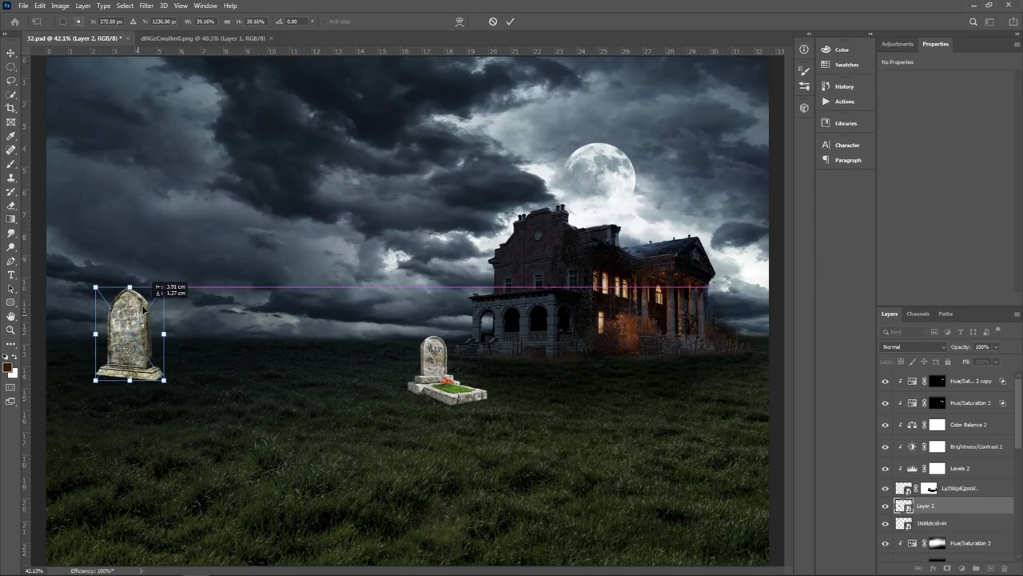
- Resize and position the R.I.P. tombstone, the right tombstone and an enlarged foreground Celtic cross
drag(145, 308, 129, 337)
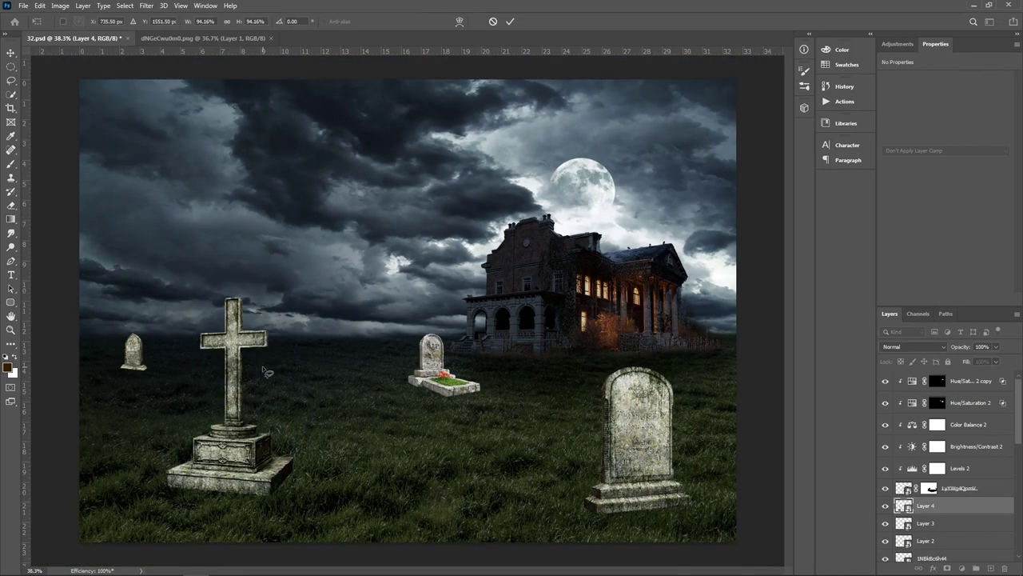
drag(614, 420, 614, 436)
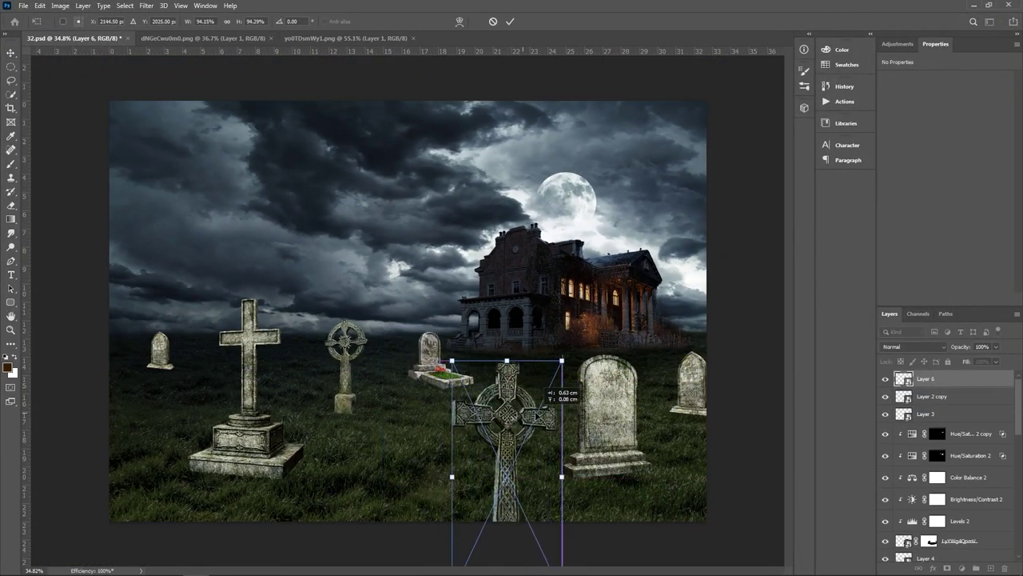
drag(428, 416, 562, 413)
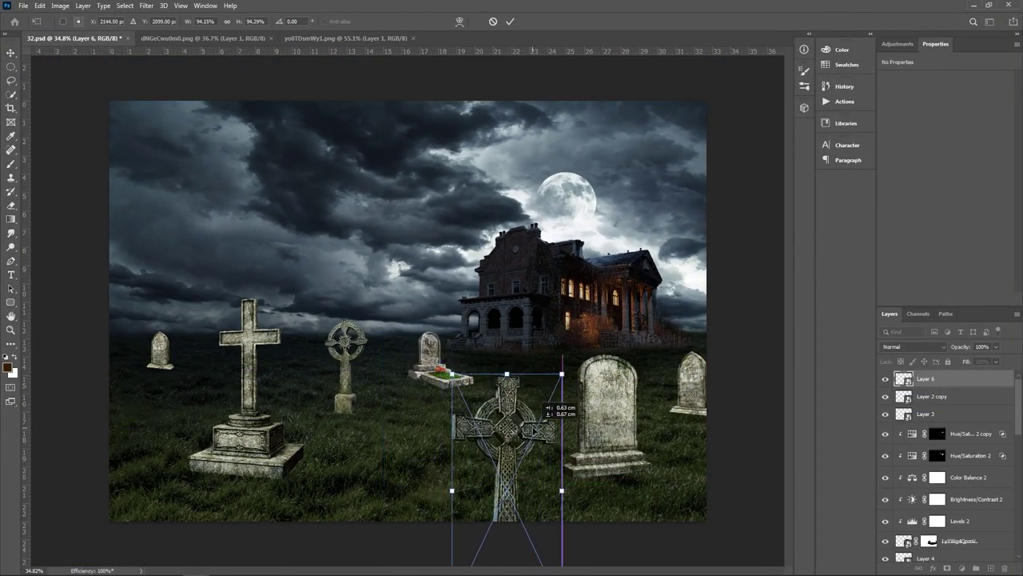
key(Return)
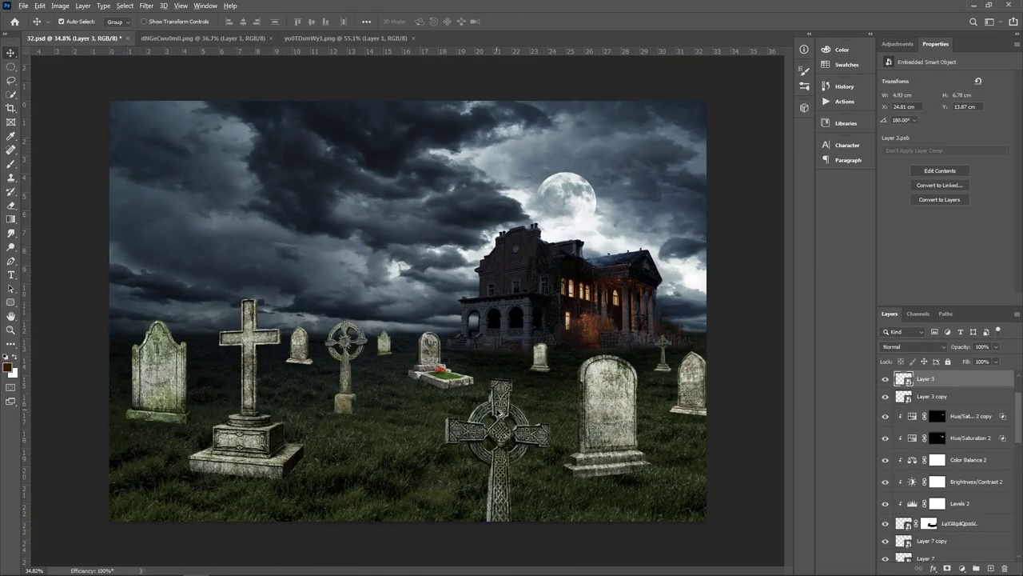
click(545, 353)
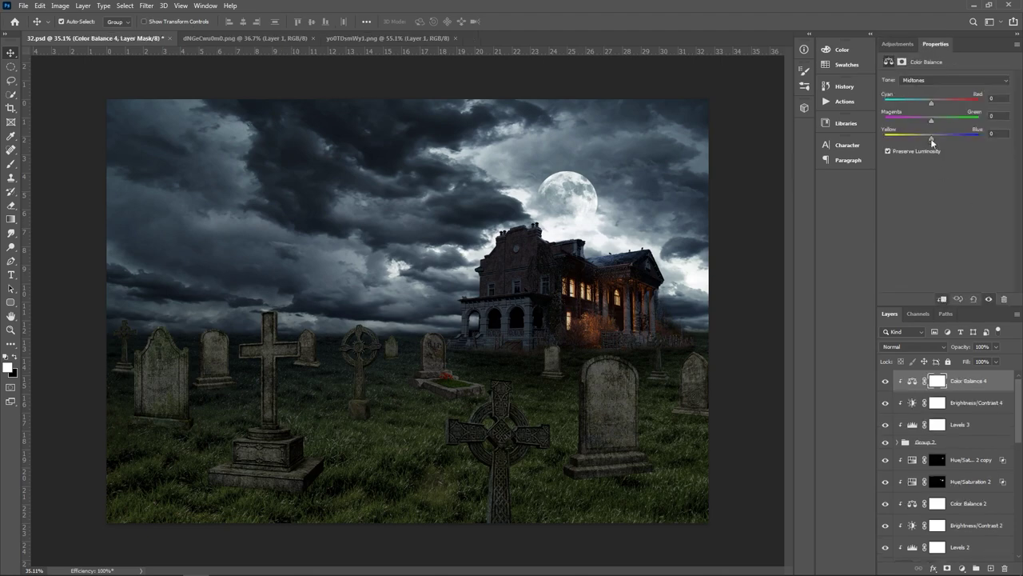
- Paint grass blades over the tombstone bases on Group 2's mask with a 250–70 px grass brush
click(954, 444)
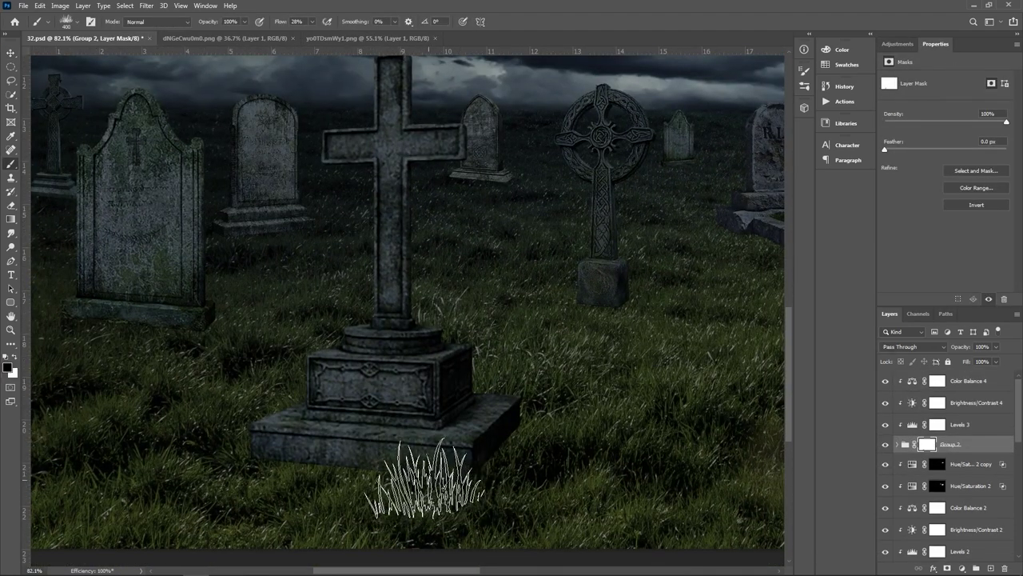
key(bracketleft)
key(bracketleft)
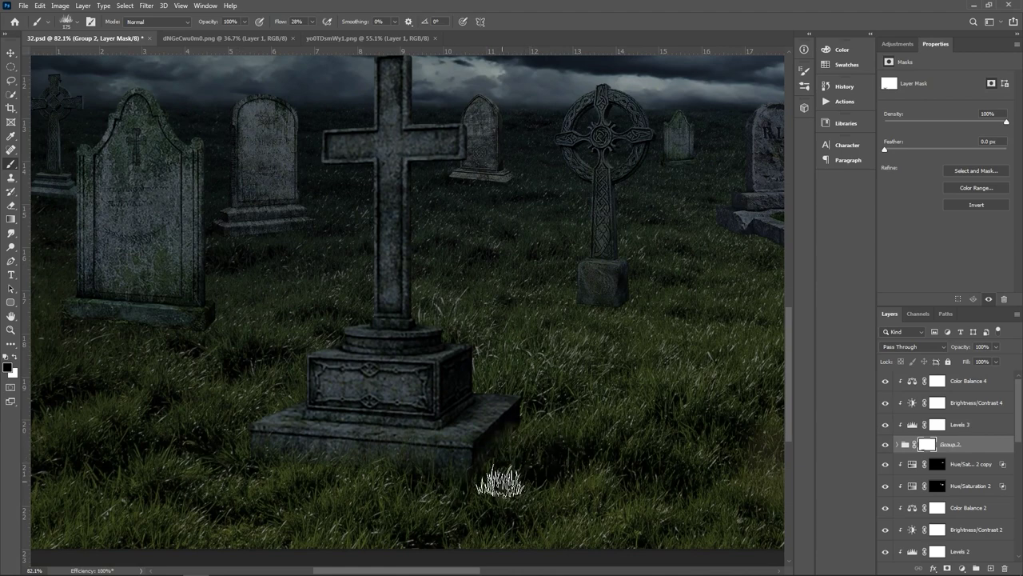
key(bracketright)
key(bracketright)
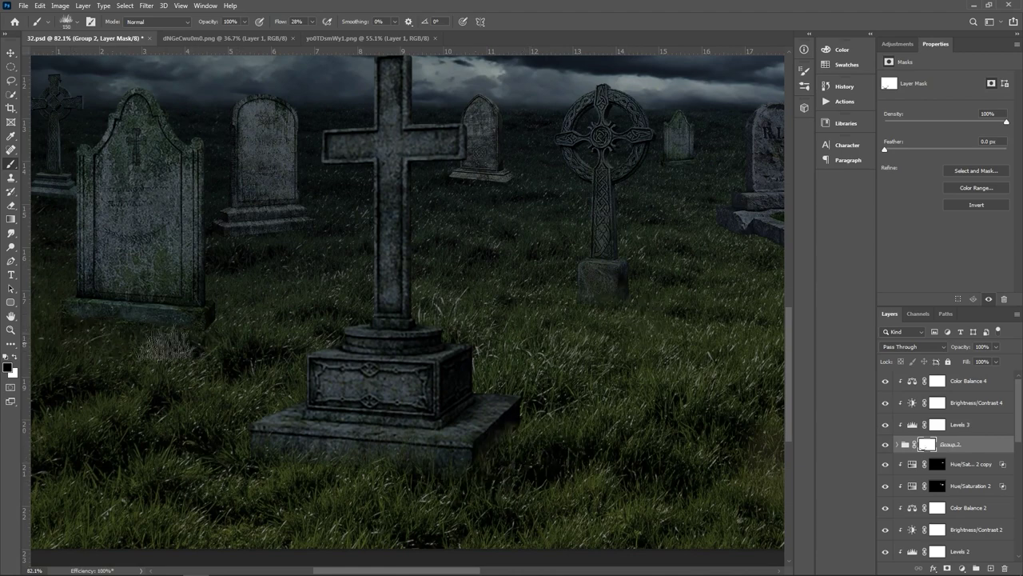
scroll(164, 345, up, 3)
key(bracketleft)
key(bracketleft)
key(bracketleft)
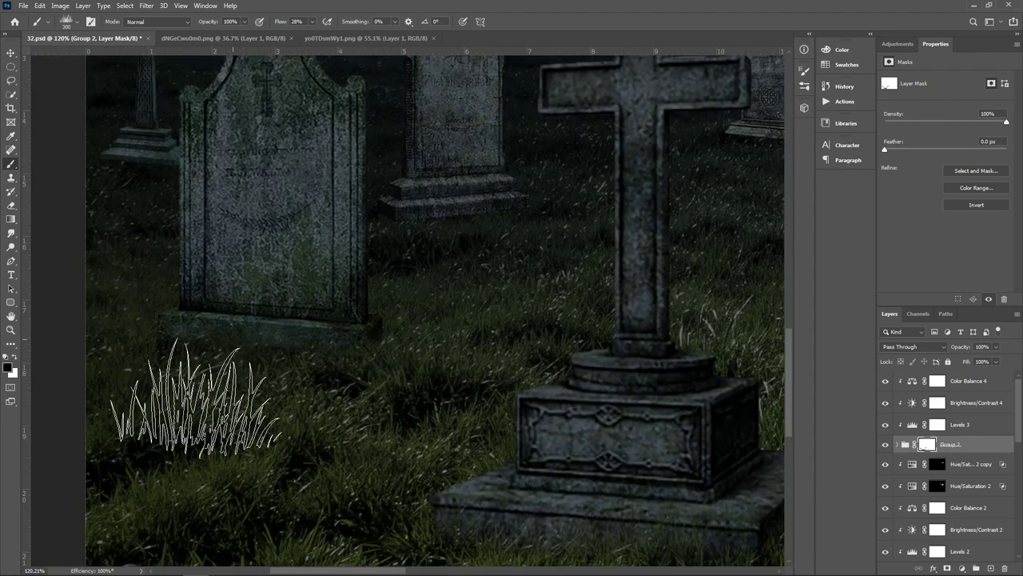
scroll(277, 388, up, 2)
scroll(277, 388, right, 2)
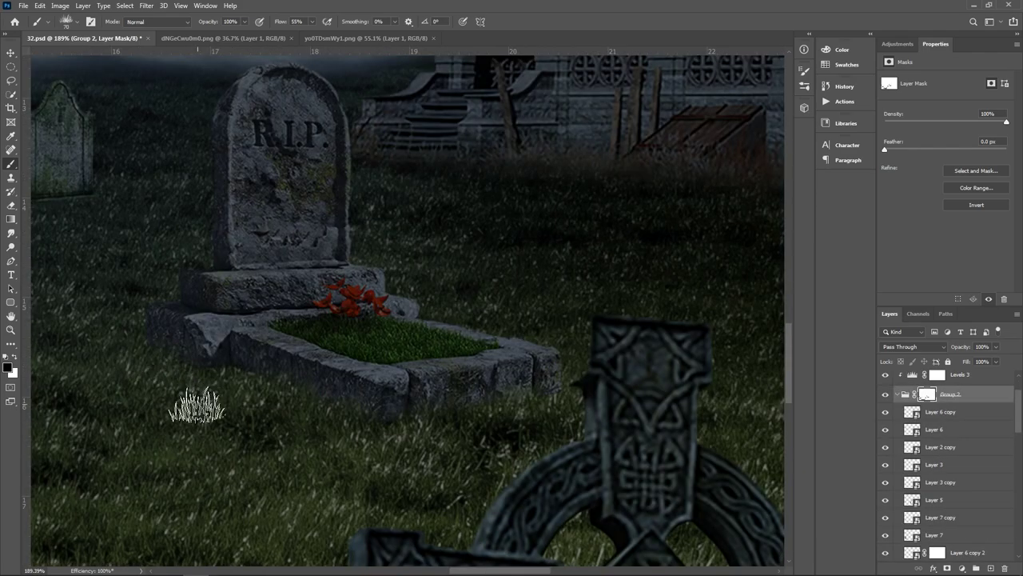
scroll(196, 406, down, 3)
scroll(310, 270, up, 2)
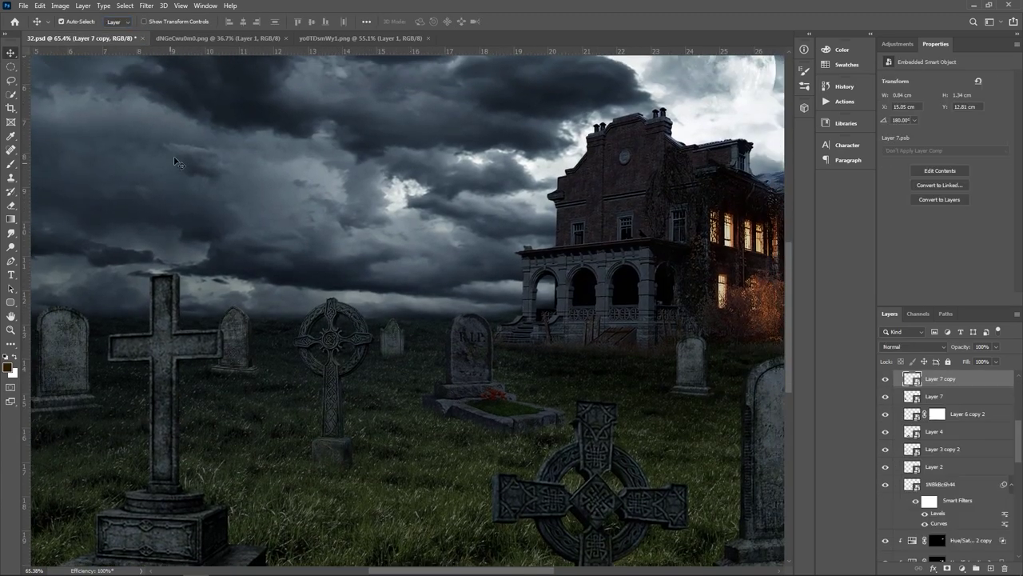
- Gaussian-blur the distant tombstone and darken it with clipped Brightness/Contrast -26
click(146, 5)
click(296, 184)
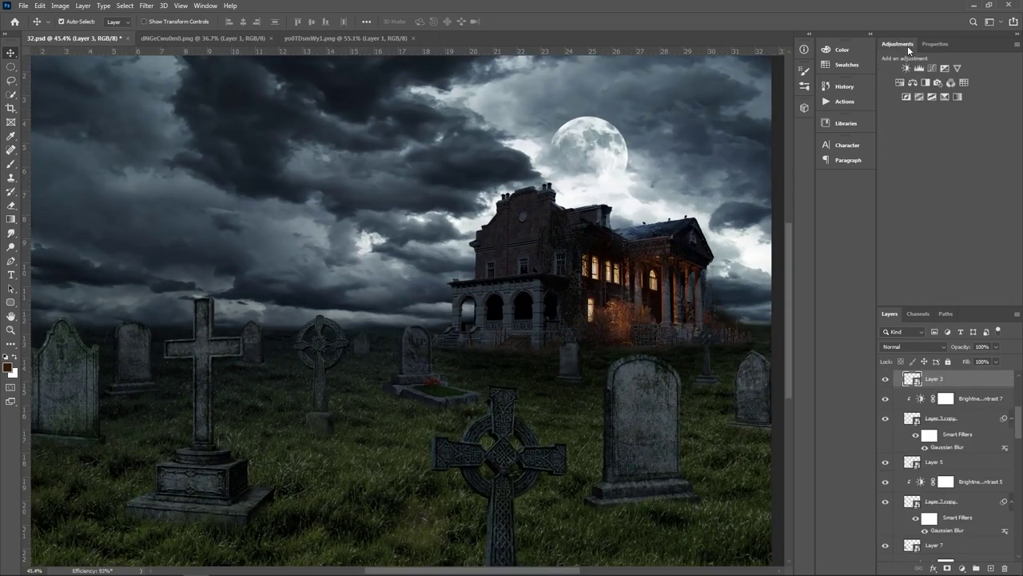
click(906, 68)
drag(946, 107, 936, 111)
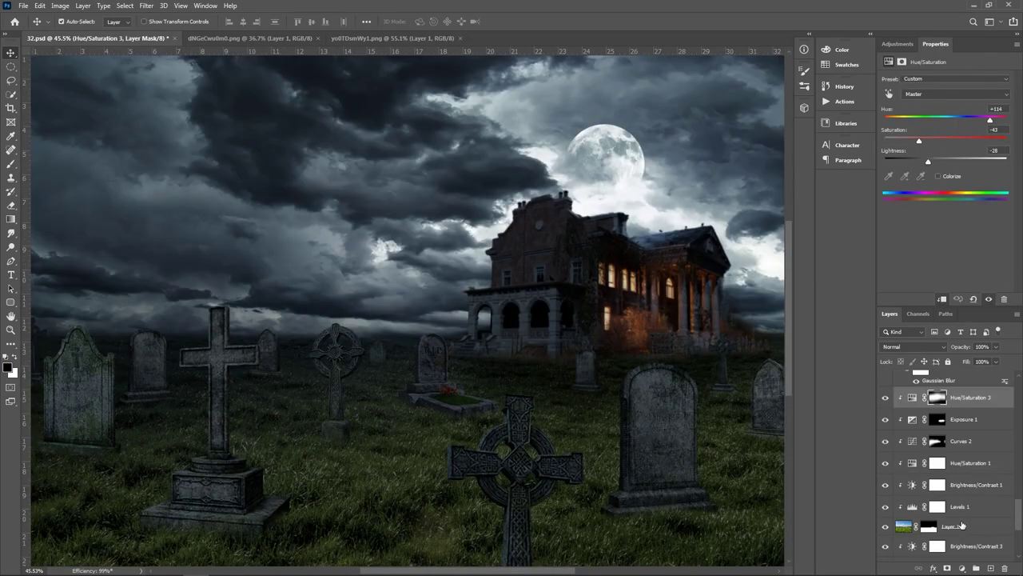
- Apply a Tilt-Shift blur with the sharp band moved down to the foreground and widened
click(146, 6)
click(298, 171)
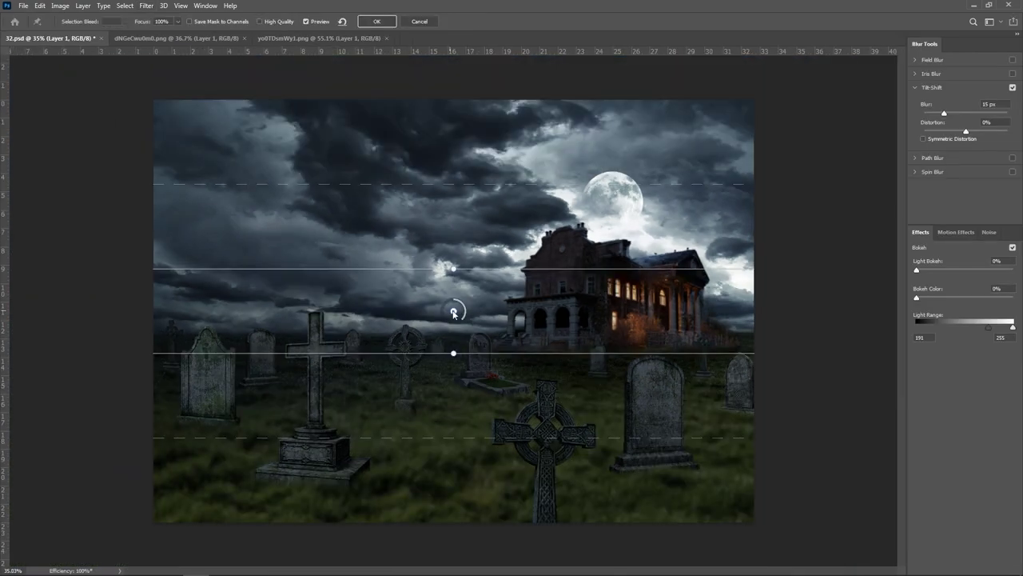
drag(453, 310, 462, 501)
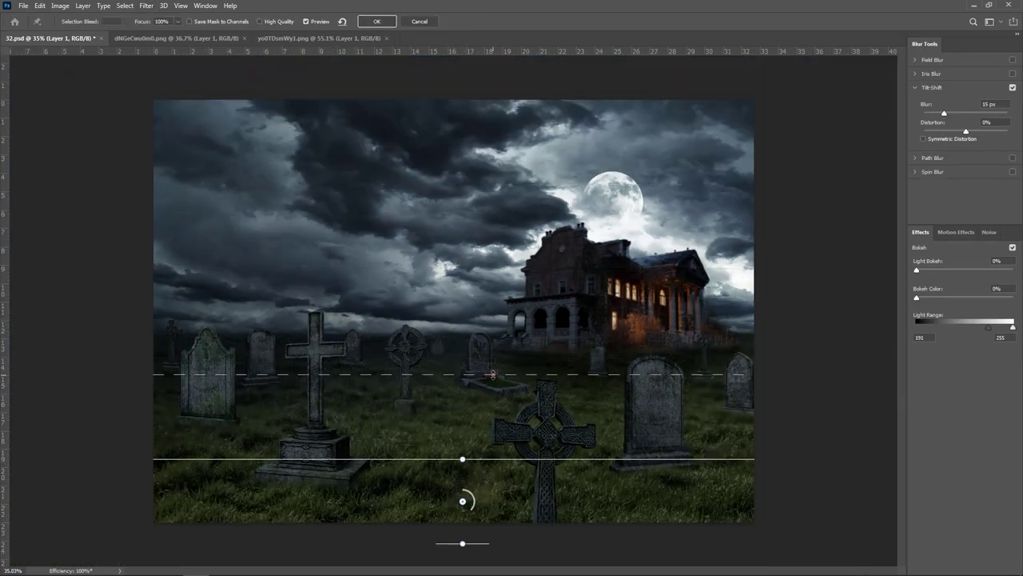
drag(497, 458, 497, 410)
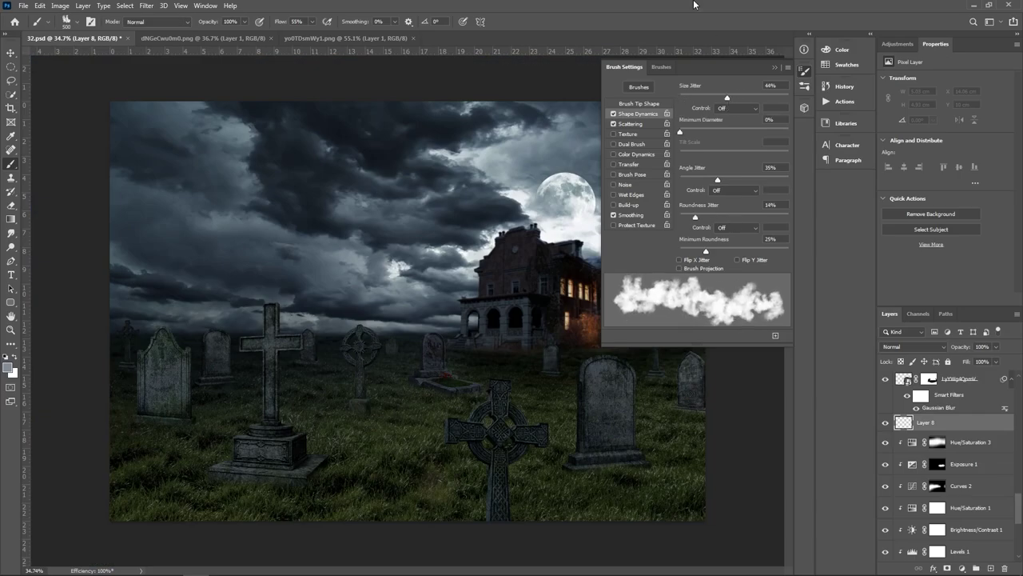
- Paint soft fog along the graveyard ground and beside the house on the right
key(F5)
scroll(435, 335, up, 2)
mouse_move(160, 343)
mouse_down()
mouse_move(354, 354)
mouse_move(473, 342)
mouse_up()
scroll(118, 340, down, 1)
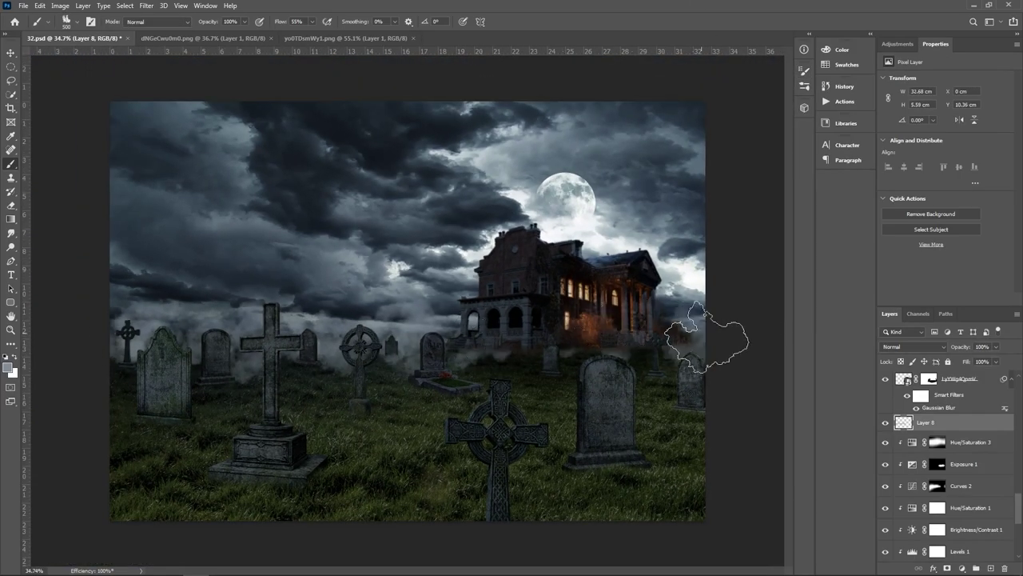
drag(714, 335, 688, 340)
scroll(424, 308, up, 1)
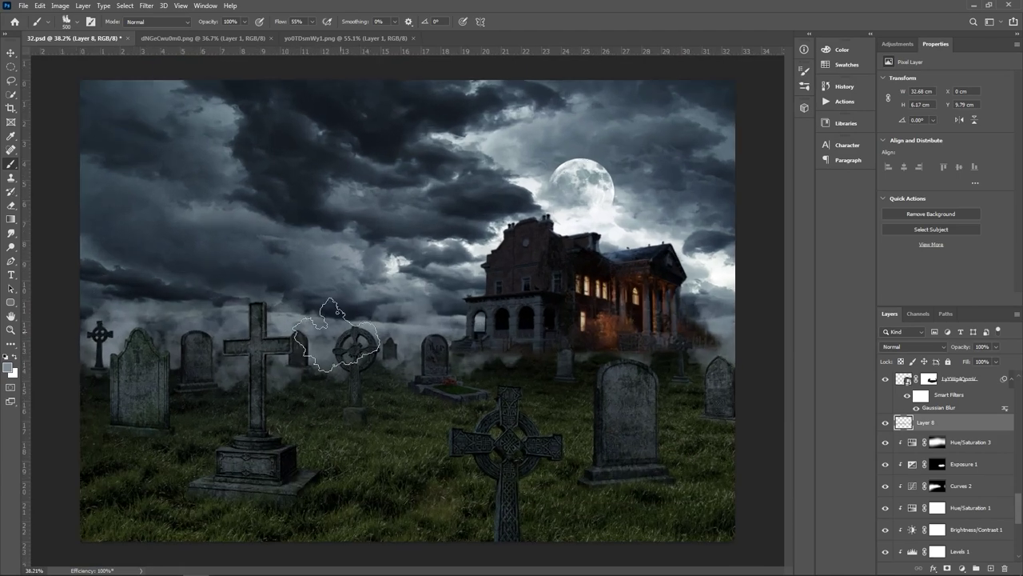
scroll(424, 308, up, 1)
- Lower the fog layer's opacity, mask it, and hide some fog near the left cross with a soft round brush
click(996, 346)
drag(999, 356, 966, 357)
click(947, 568)
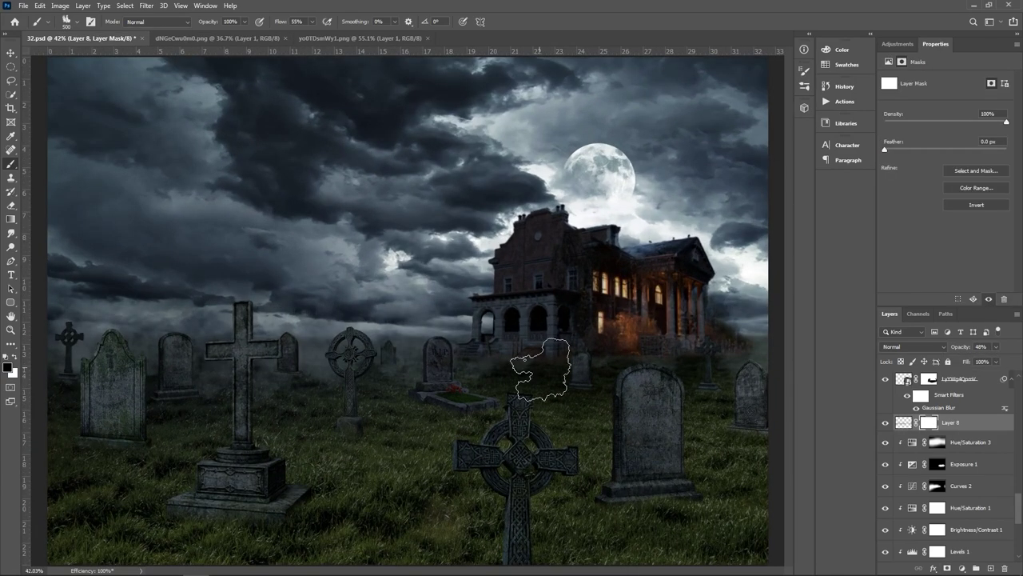
right_click(548, 376)
scroll(893, 507, up, 5)
double_click(548, 327)
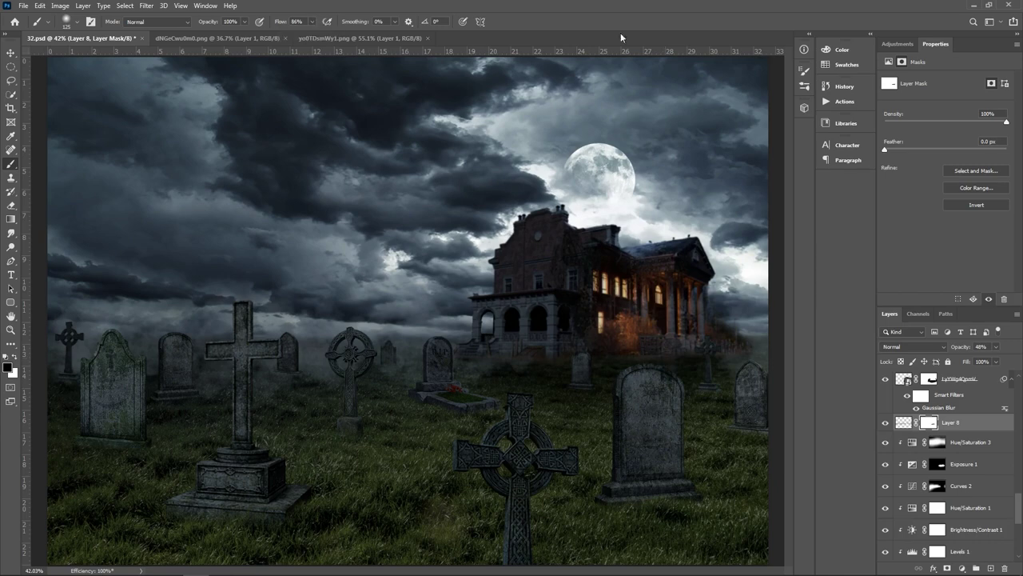
drag(414, 394, 201, 406)
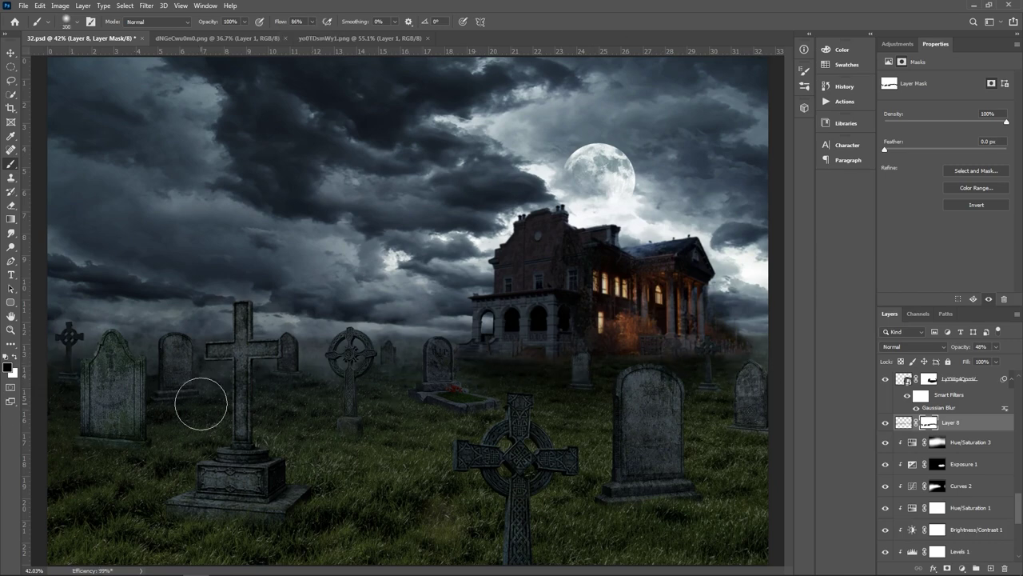
scroll(201, 406, down, 3)
scroll(200, 406, up, 2)
- Select the Hue/Saturation 3 layer and paint soft fog behind the tombstones, extending to the far left
key(v)
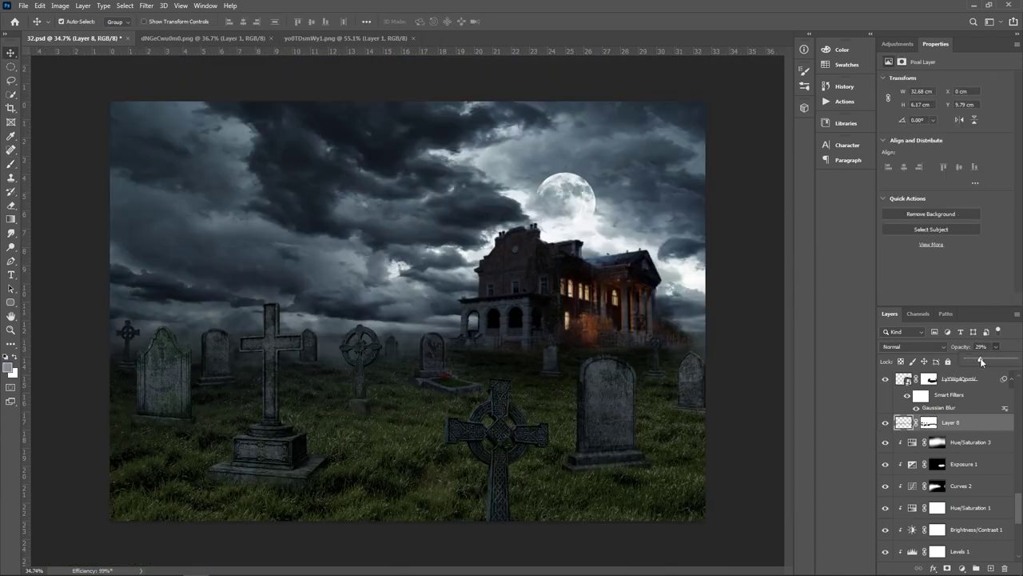
click(976, 444)
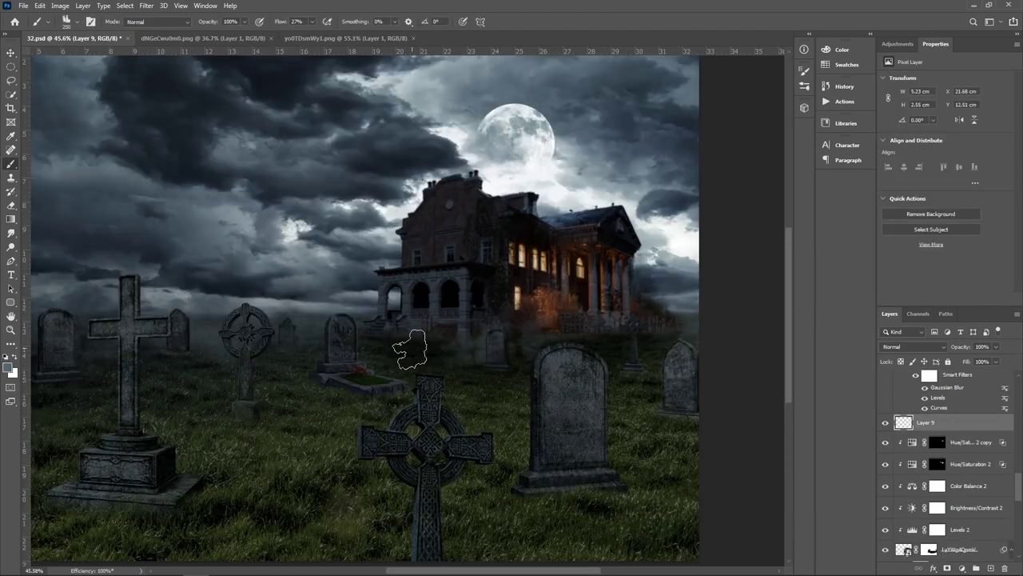
mouse_move(410, 350)
mouse_down()
mouse_move(659, 335)
mouse_move(229, 342)
mouse_move(422, 342)
mouse_up()
scroll(692, 347, down, 2)
drag(275, 382, 160, 364)
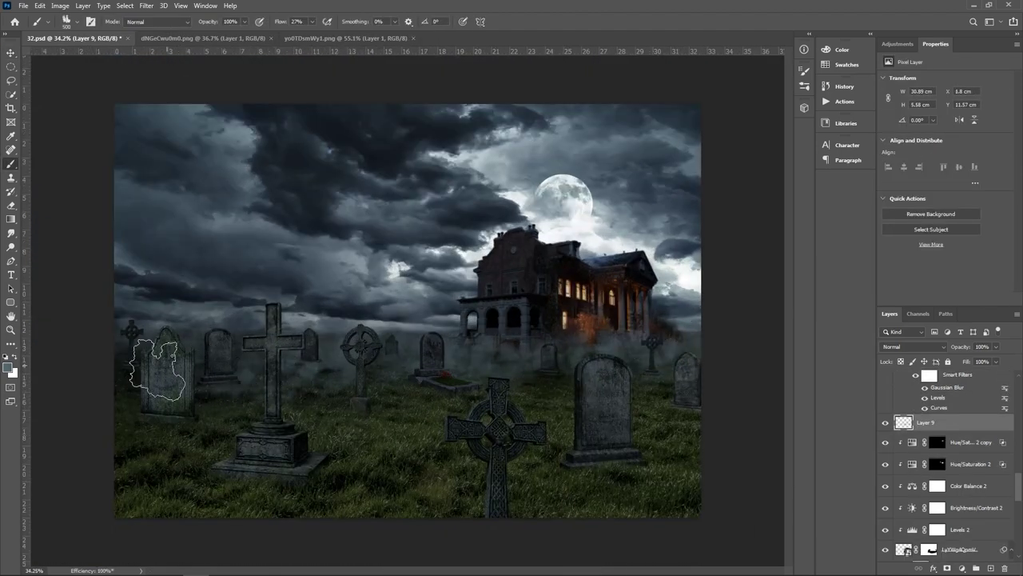
key(v)
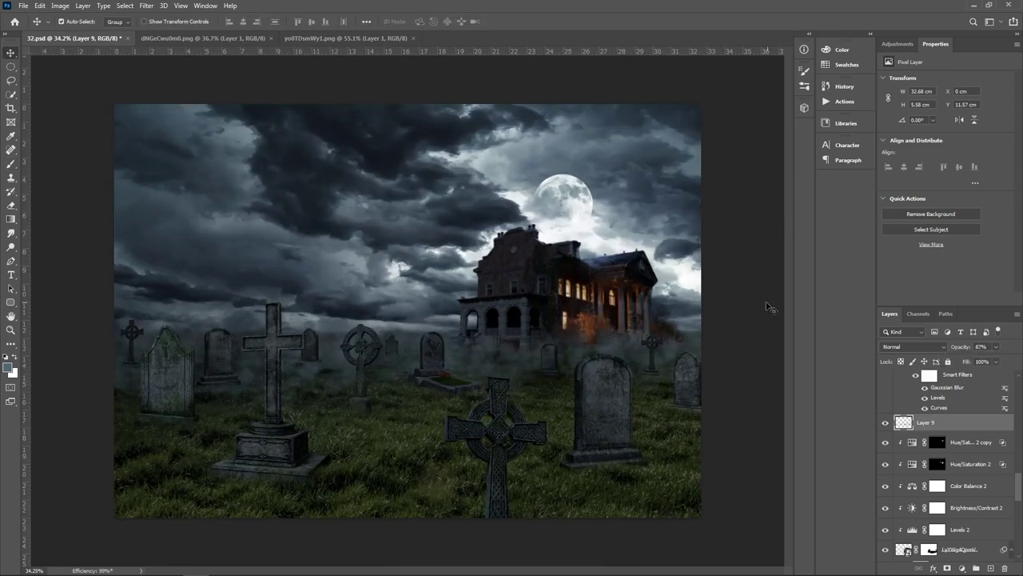
- On a new empty layer, paint more fog across the lower left, the graves and the right cross
key(b)
key(ctrl+shift+alt+n)
scroll(479, 351, up, 1)
mouse_move(313, 374)
mouse_down()
mouse_move(217, 376)
mouse_move(103, 411)
mouse_move(413, 372)
mouse_move(573, 390)
mouse_move(404, 345)
mouse_up()
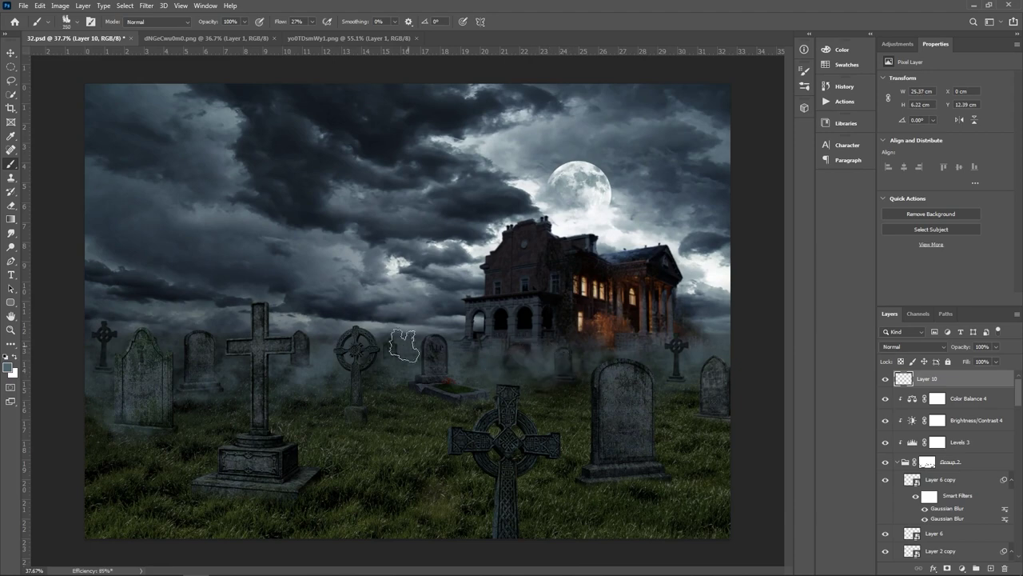
drag(695, 339, 732, 334)
mouse_move(510, 368)
mouse_down()
mouse_move(355, 343)
mouse_move(411, 418)
mouse_up()
scroll(411, 418, up, 1)
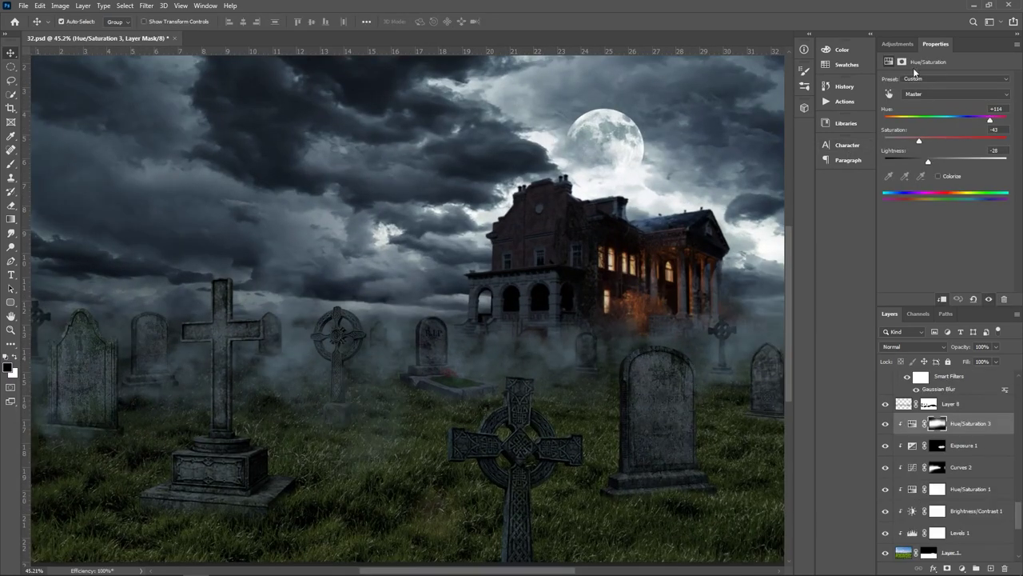
- Invert the Curves 3 mask and add a Color Balance adjustment over the rocks
key(ctrl+i)
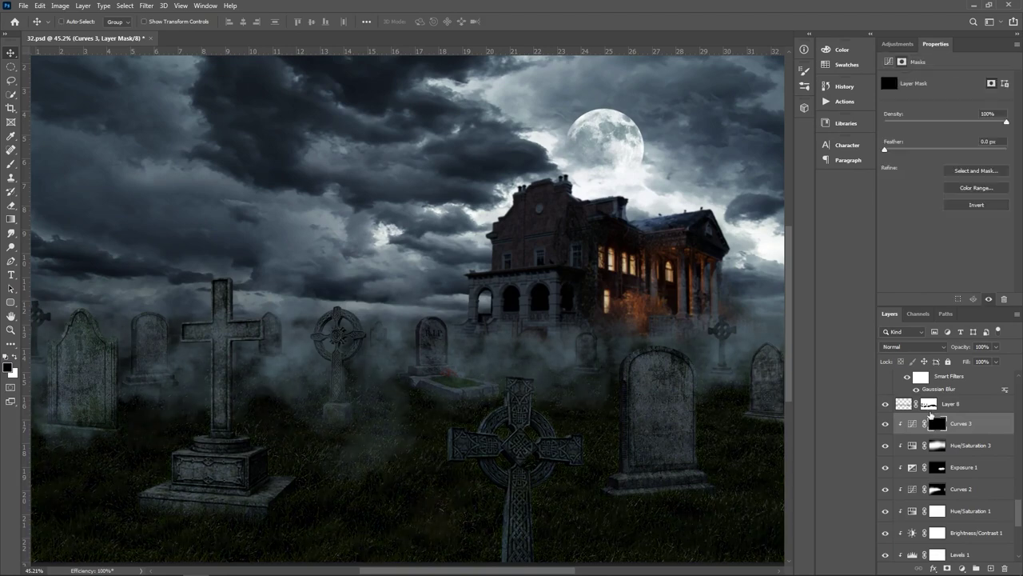
key(ctrl+0)
key(b)
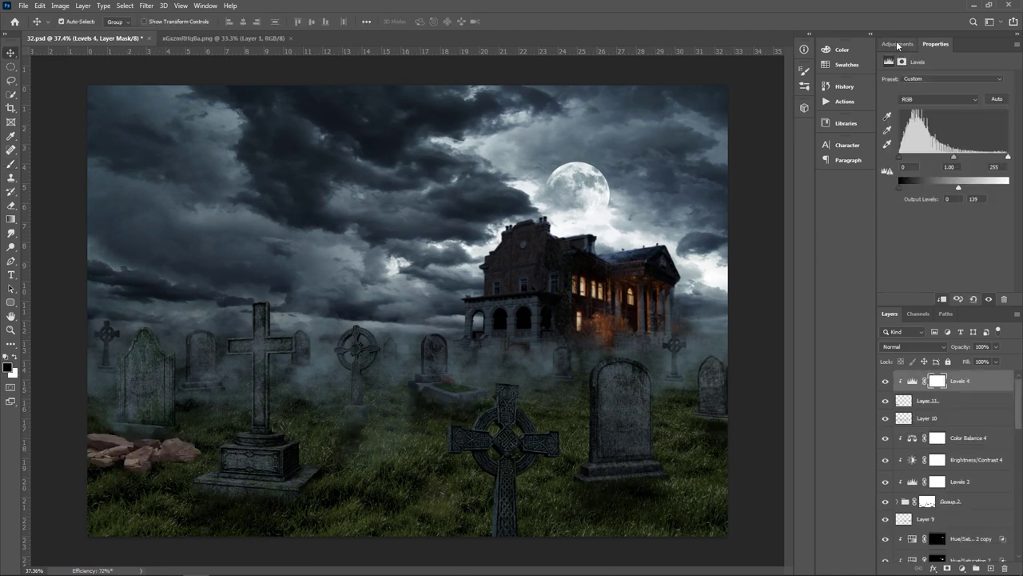
click(897, 44)
click(912, 82)
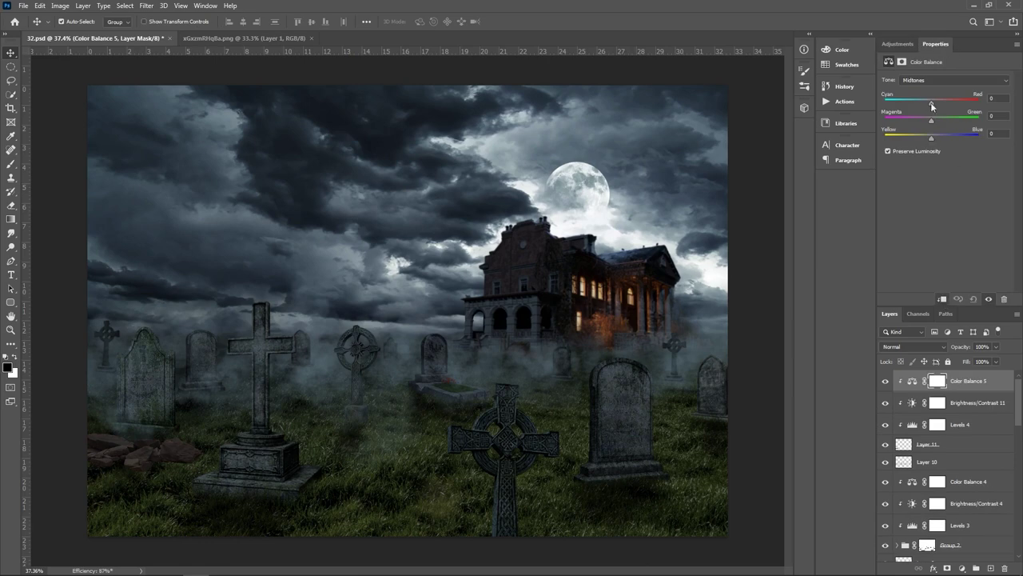
click(958, 449)
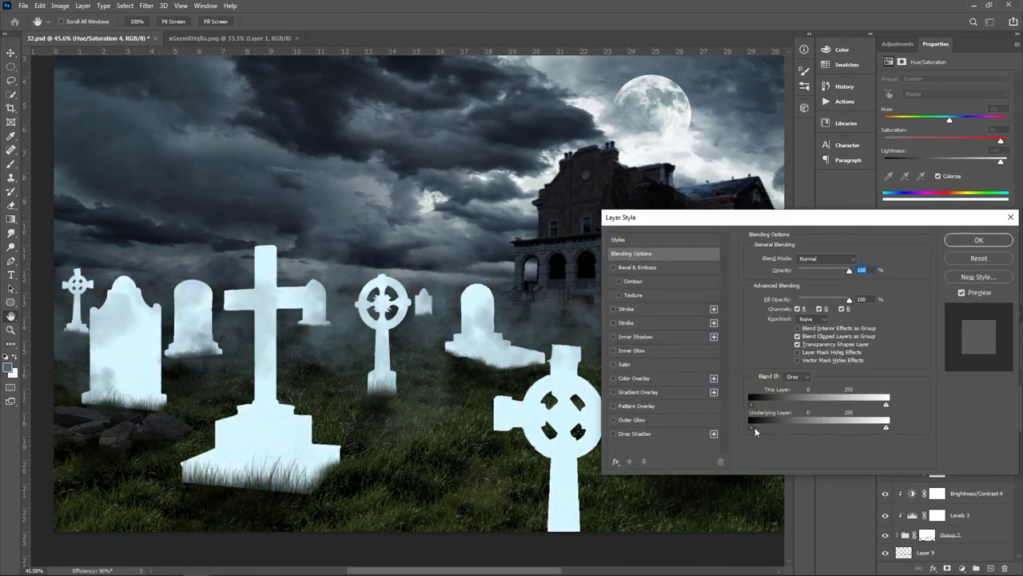
- Blend the tombstone tint into darker underlying areas with Blend If, then bring the Celtic cross into view
drag(751, 427, 808, 427)
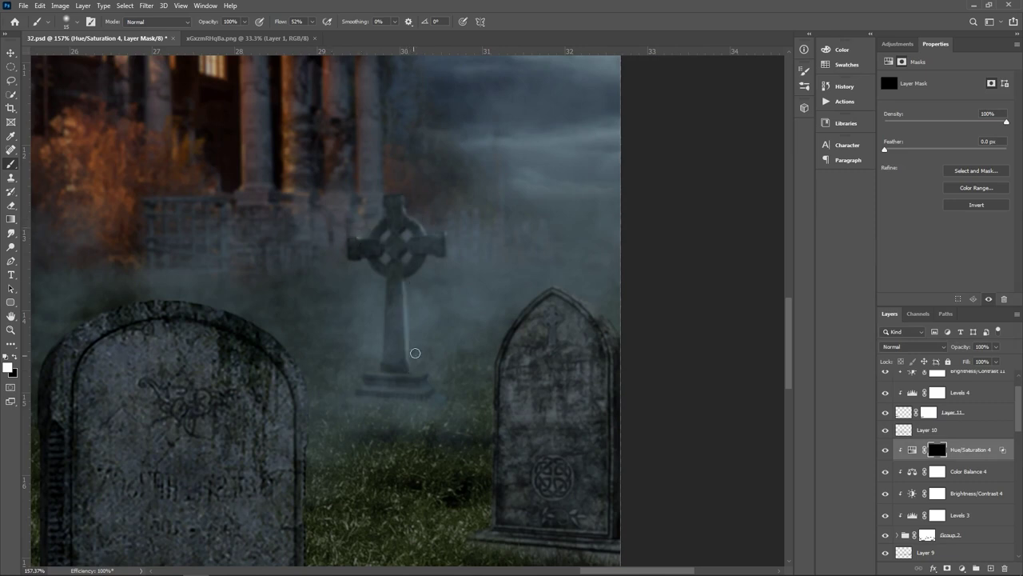
scroll(432, 376, up, 1)
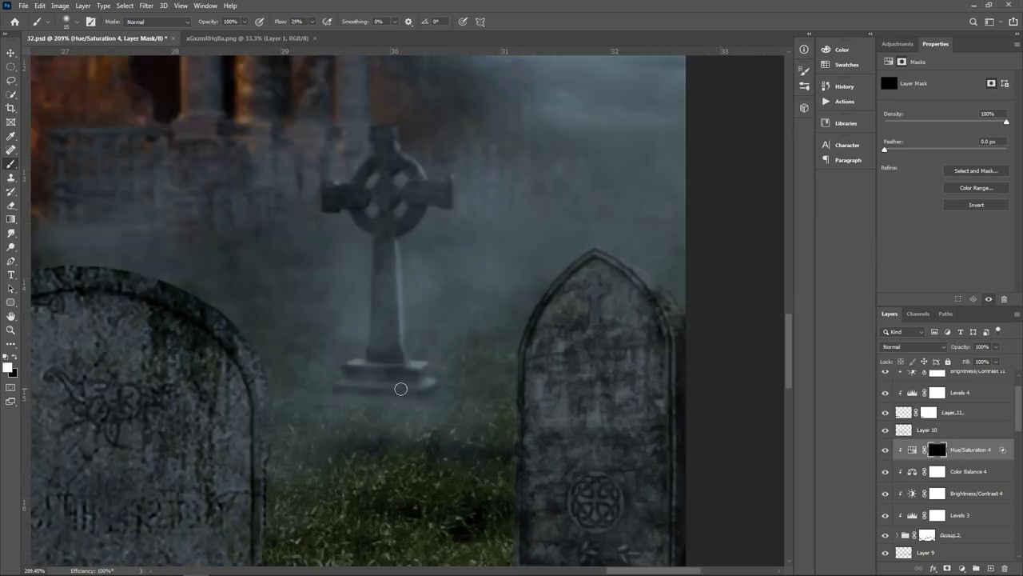
scroll(425, 293, down, 3)
scroll(416, 211, up, 3)
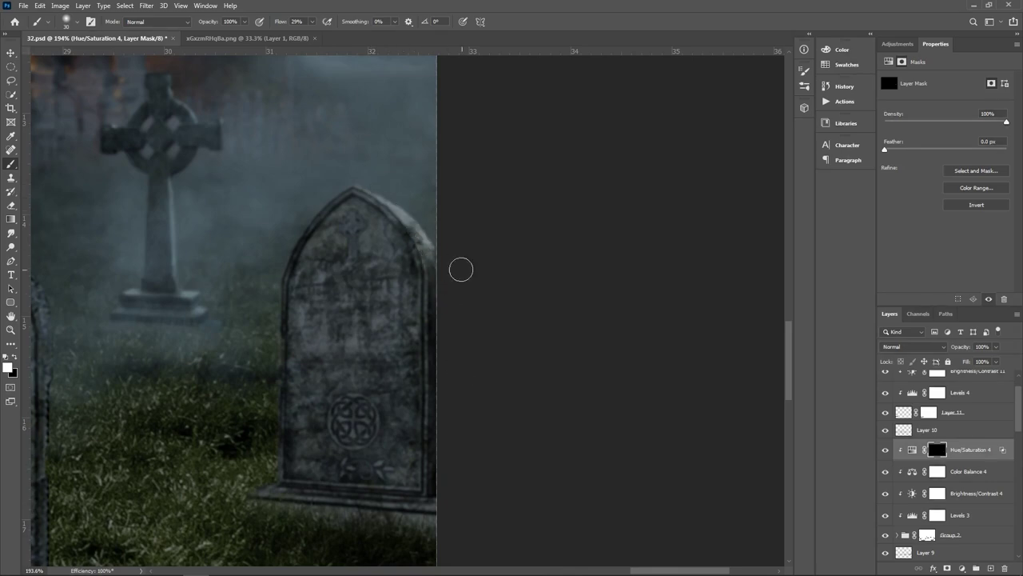
scroll(459, 267, down, 2)
drag(423, 352, 422, 248)
scroll(423, 248, down, 1)
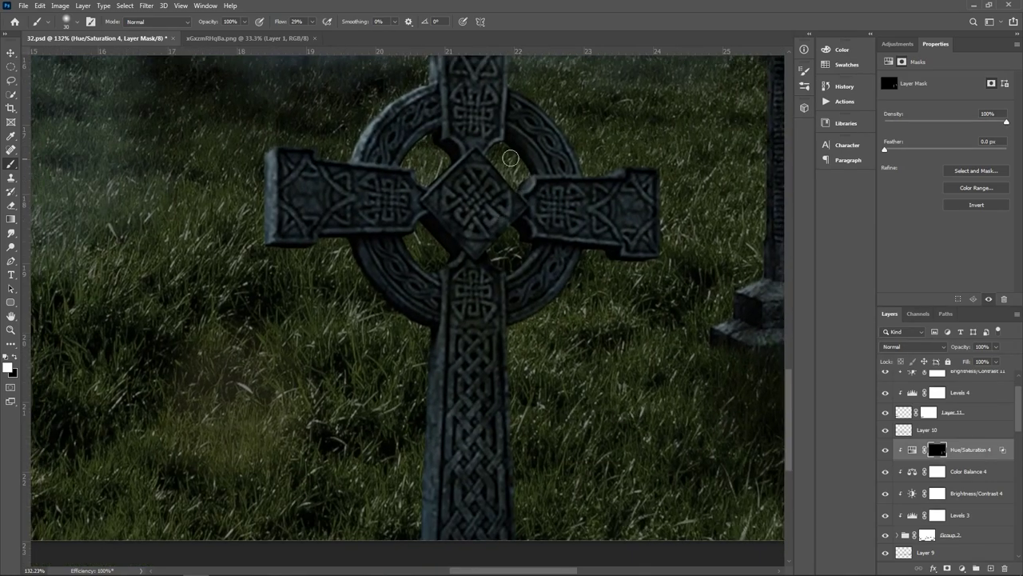
scroll(435, 279, left, 2)
scroll(559, 217, down, 3)
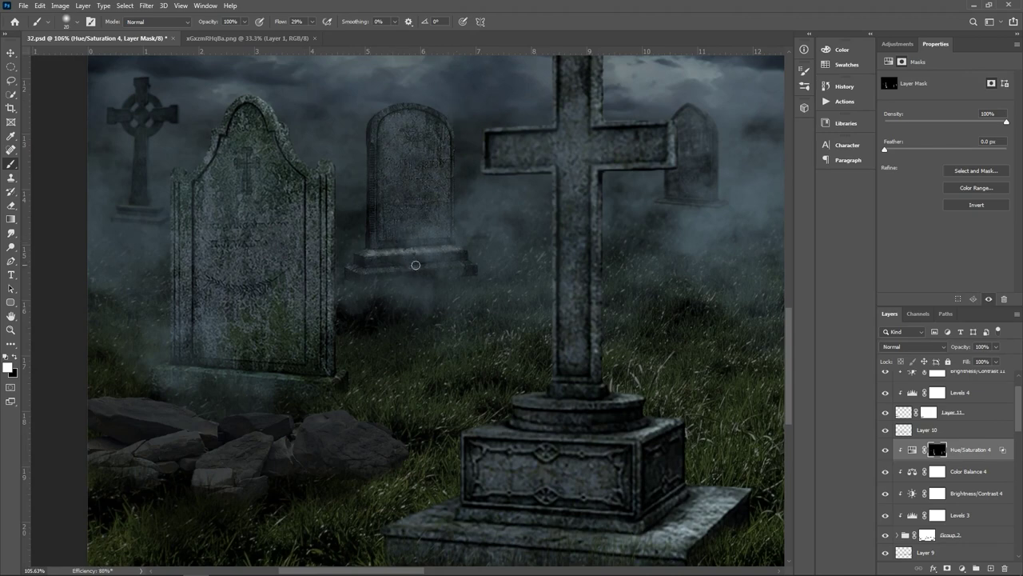
scroll(411, 102, down, 2)
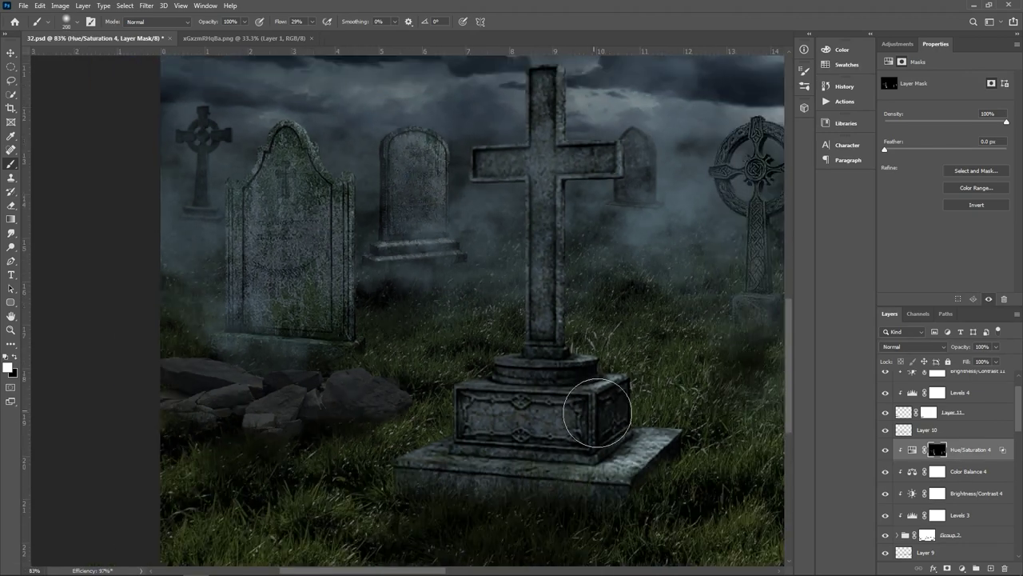
scroll(598, 422, down, 2)
scroll(472, 342, up, 1)
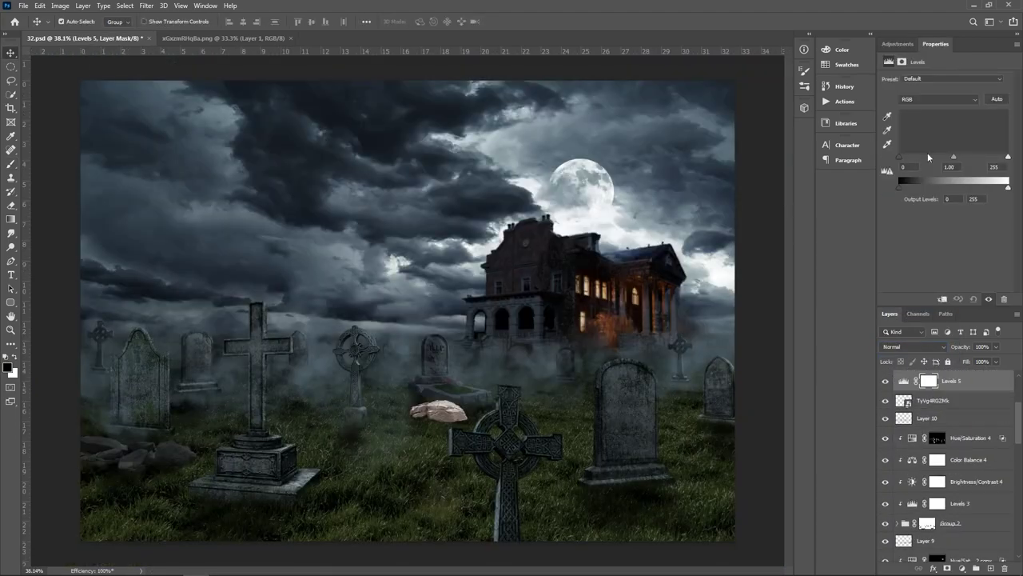
- Add Brightness/Contrast and Hue/Saturation adjustments for the small stone
click(896, 44)
click(888, 62)
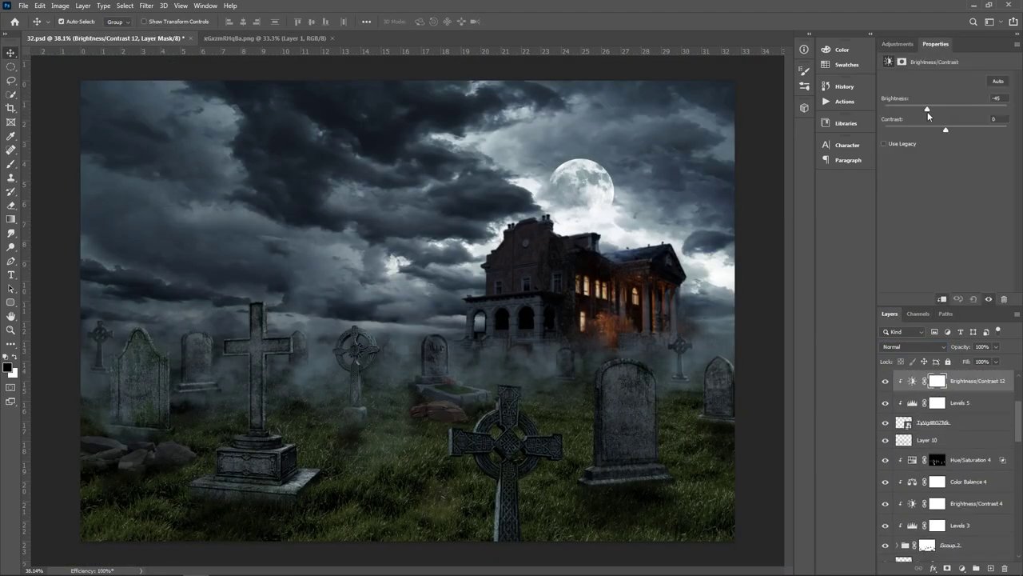
click(897, 44)
click(903, 80)
- Give the stone layer a mask, paint on it, and go to the blur filters
click(959, 443)
click(947, 568)
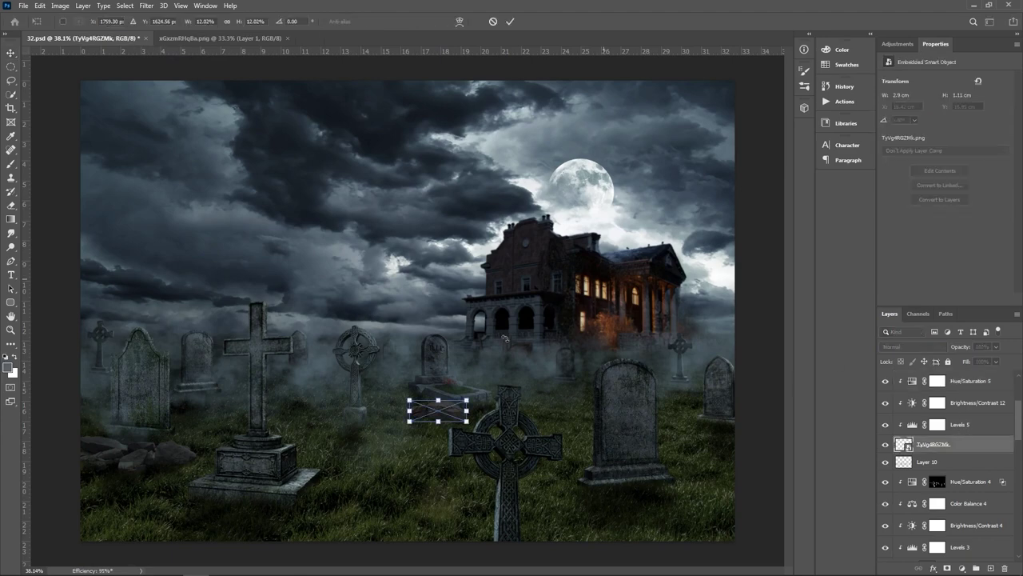
key(b)
scroll(436, 406, up, 3)
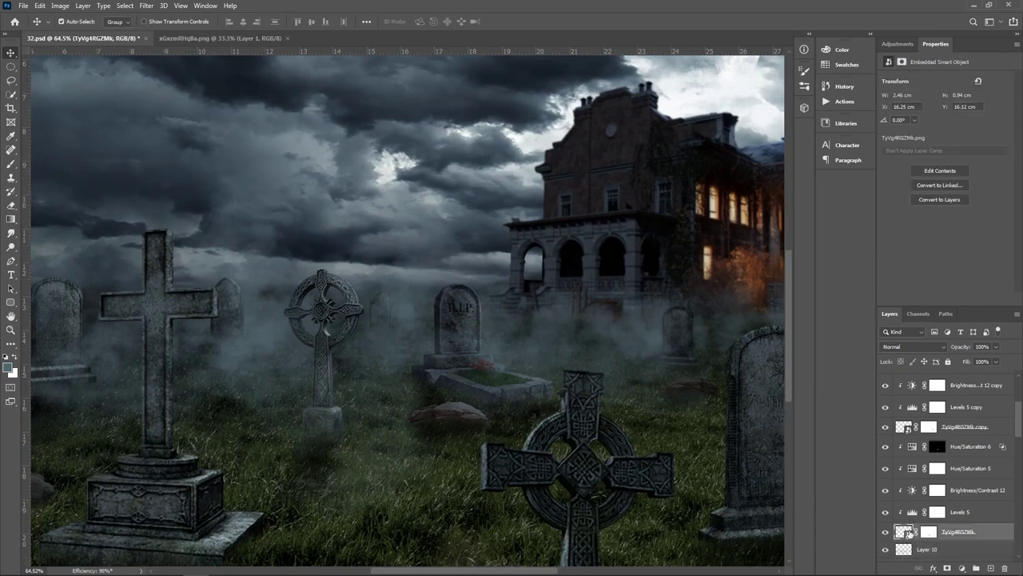
click(146, 5)
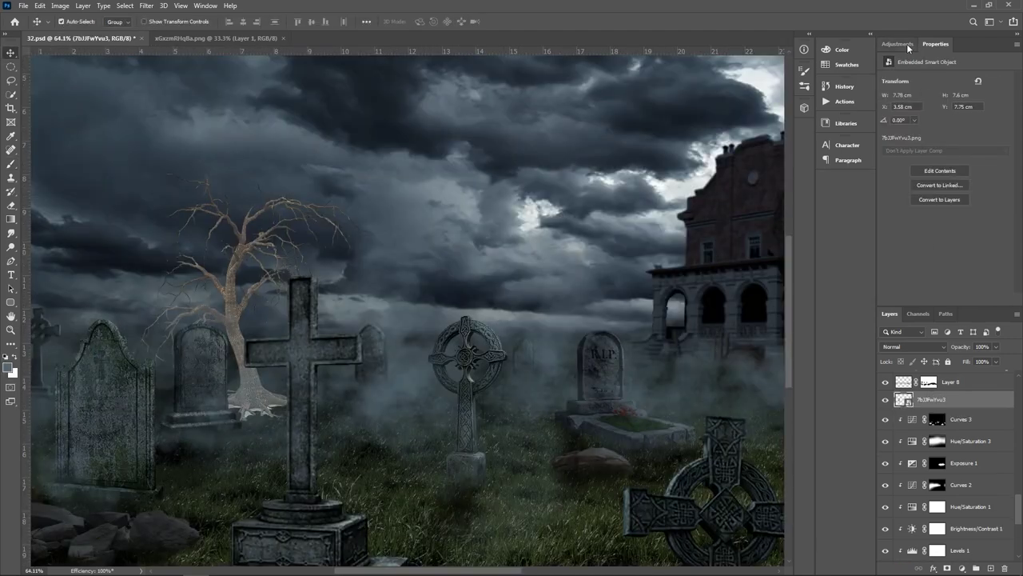
- Clip Levels and a darkened Brightness/Contrast adjustment to the dead tree
click(943, 299)
click(897, 44)
click(903, 70)
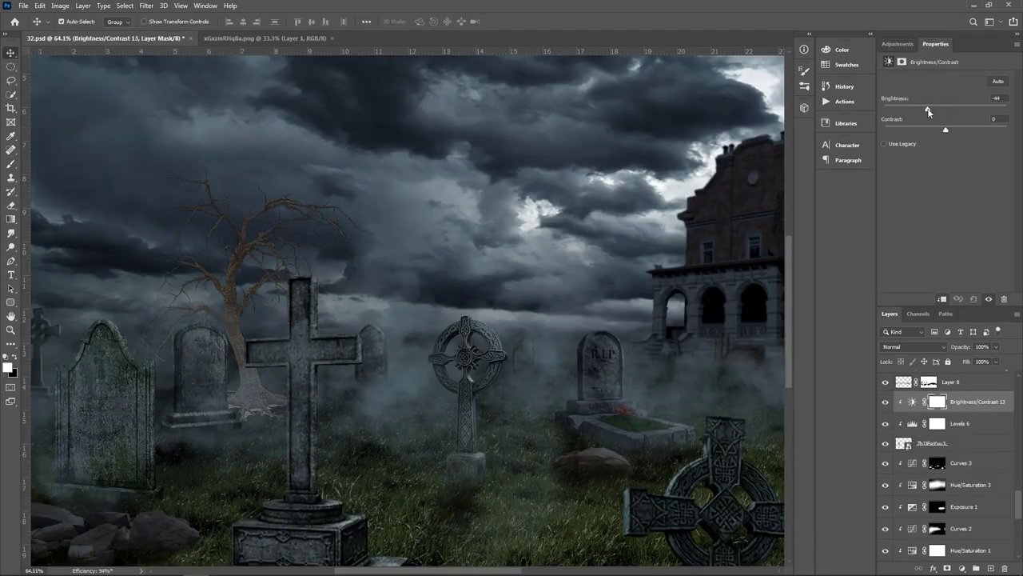
click(943, 299)
drag(946, 107, 913, 107)
- Add a mask to the tree layer and set up a smaller brush with higher flow for it
click(959, 443)
click(947, 568)
key(b)
alt+scroll(287, 413, up, 5)
right_click(240, 384)
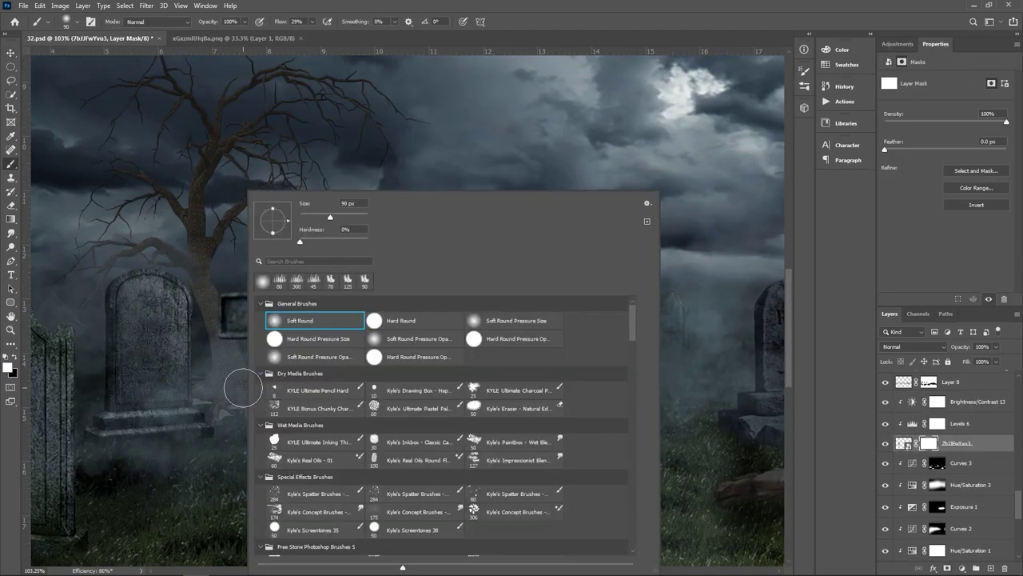
key(Escape)
alt+scroll(196, 428, up, 3)
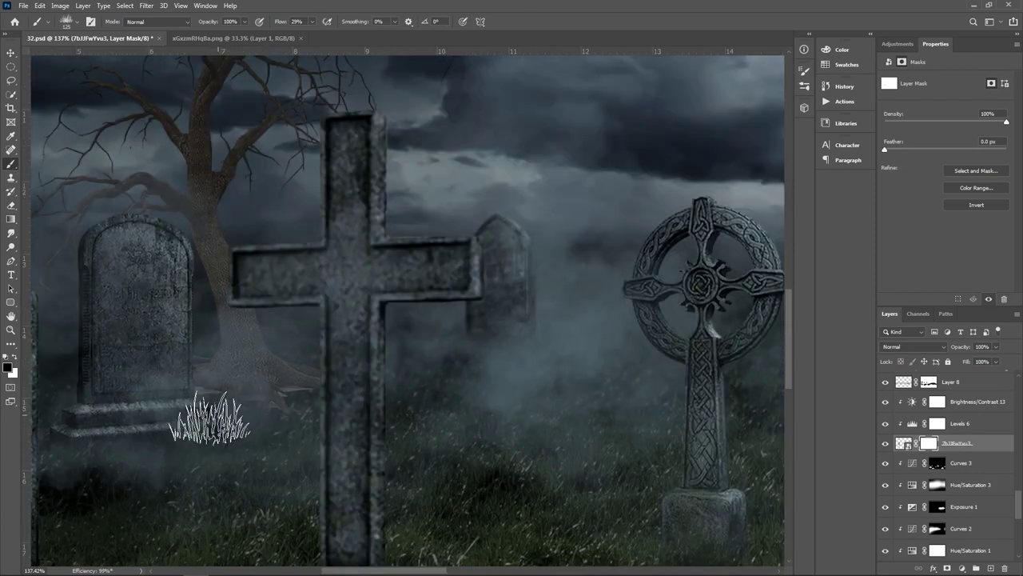
key(bracketleft)
key(bracketleft)
key(shift+6)
key(shift+5)
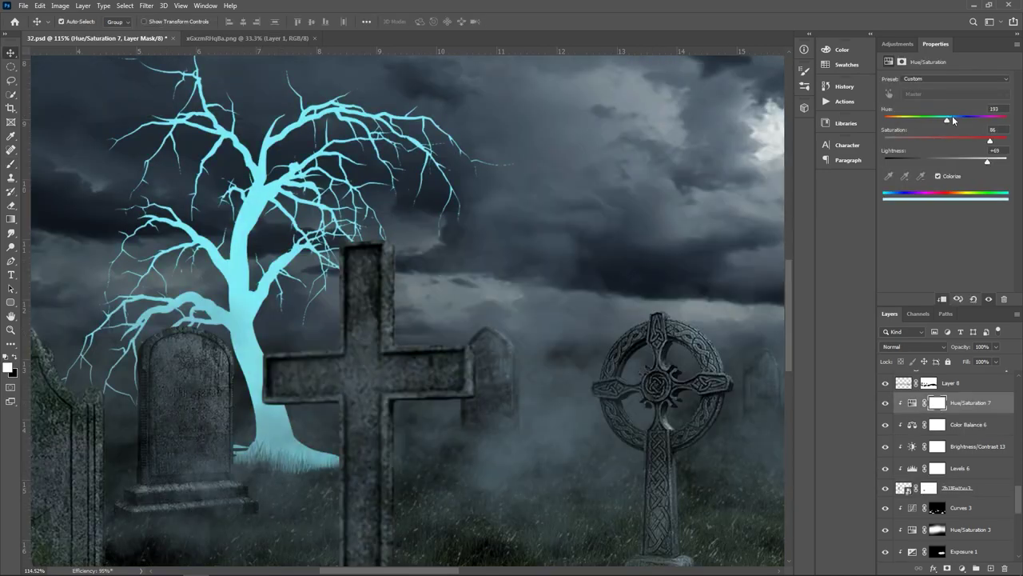
- Tint the tree pale blue, blend it into darker areas, and paint the tint onto the branches
drag(947, 120, 951, 120)
drag(987, 162, 997, 162)
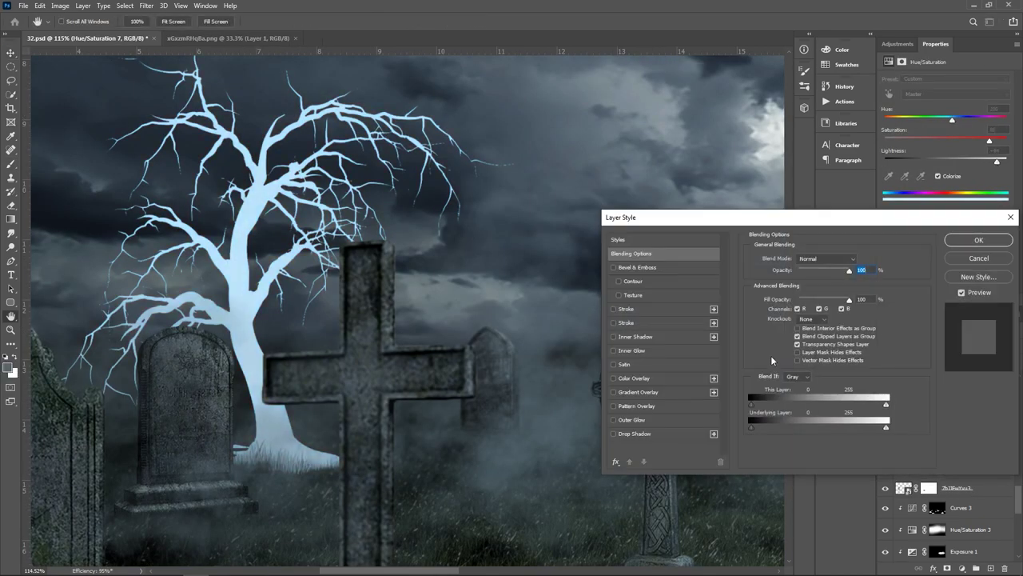
drag(750, 428, 823, 427)
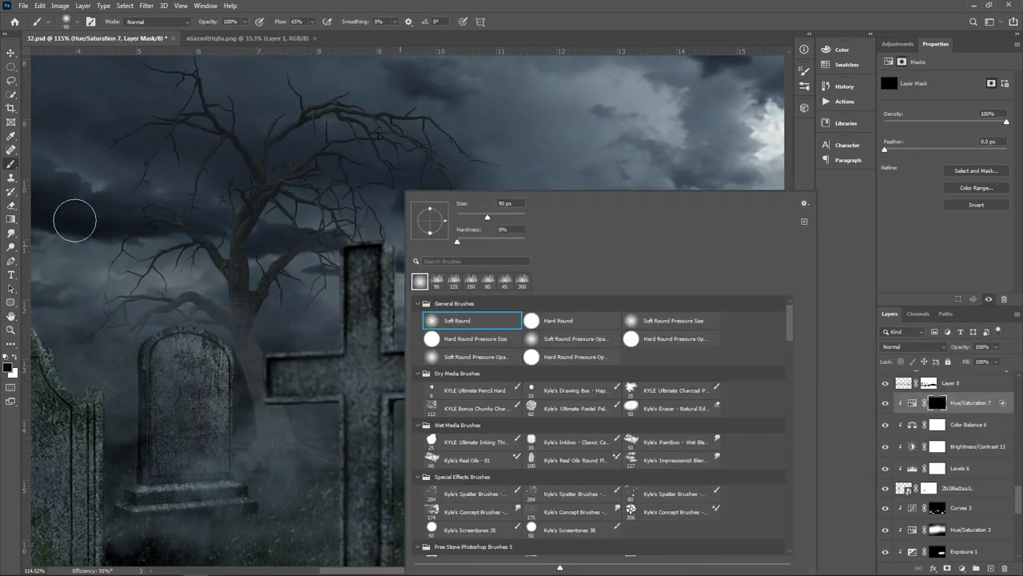
key(Return)
key(x)
mouse_move(464, 221)
mouse_down()
mouse_move(389, 229)
mouse_move(347, 80)
mouse_move(281, 151)
mouse_up()
scroll(294, 293, up, 2)
key(bracketleft)
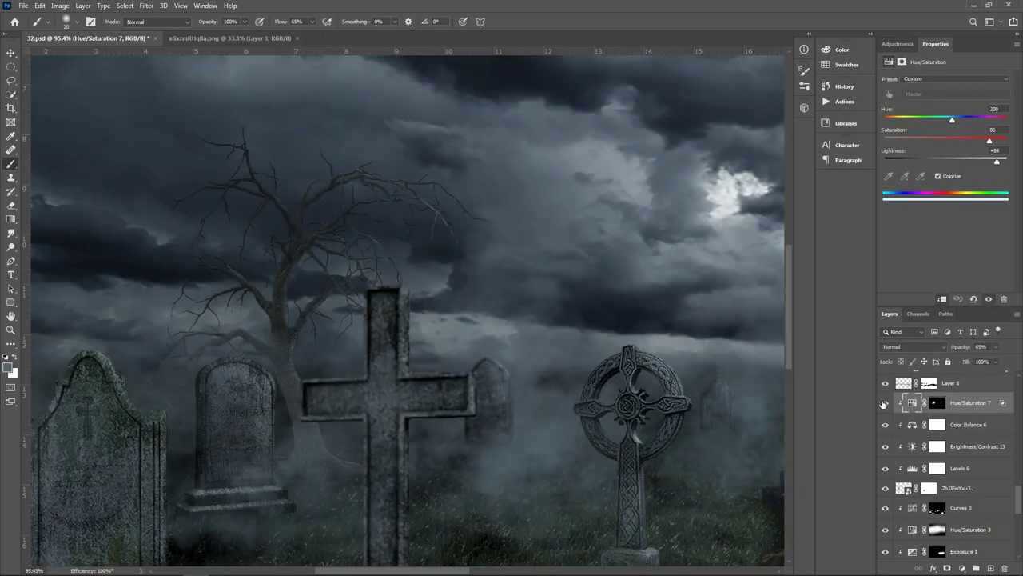
click(936, 446)
click(941, 470)
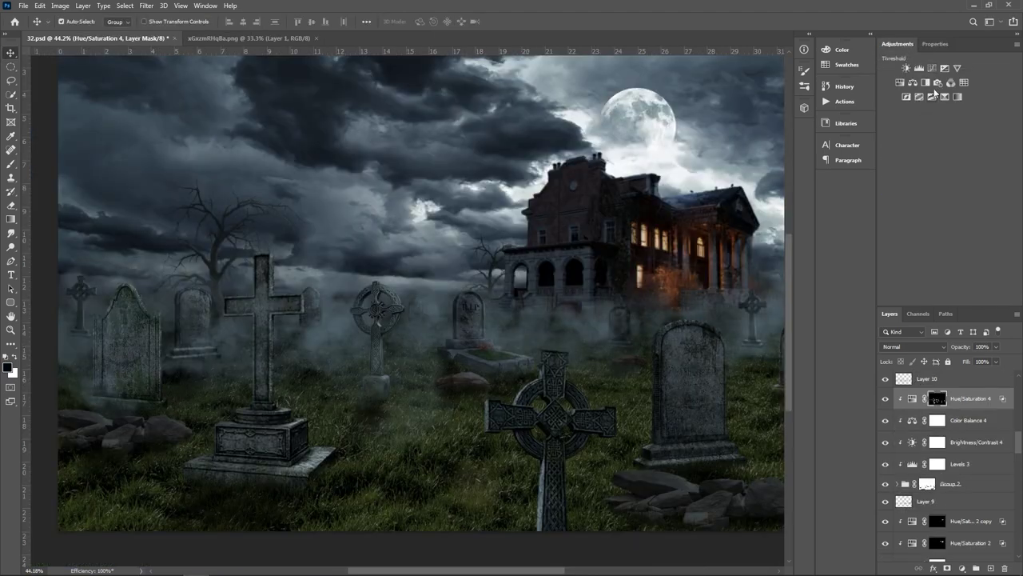
- Add a darkening Curves 4 with an inverted mask and darken the large cross's base
click(931, 67)
drag(960, 151, 959, 167)
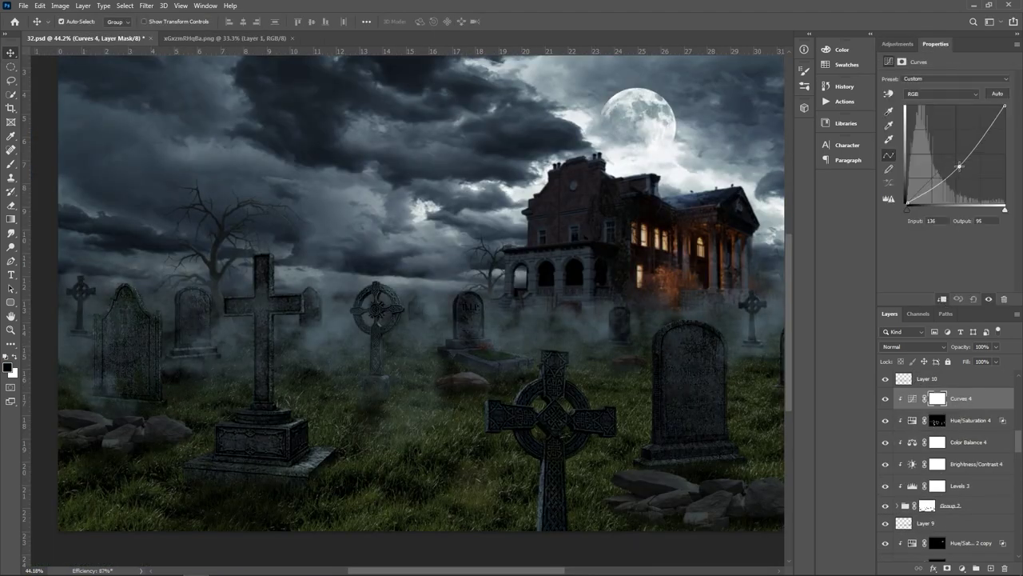
click(936, 398)
key(ctrl+i)
key(b)
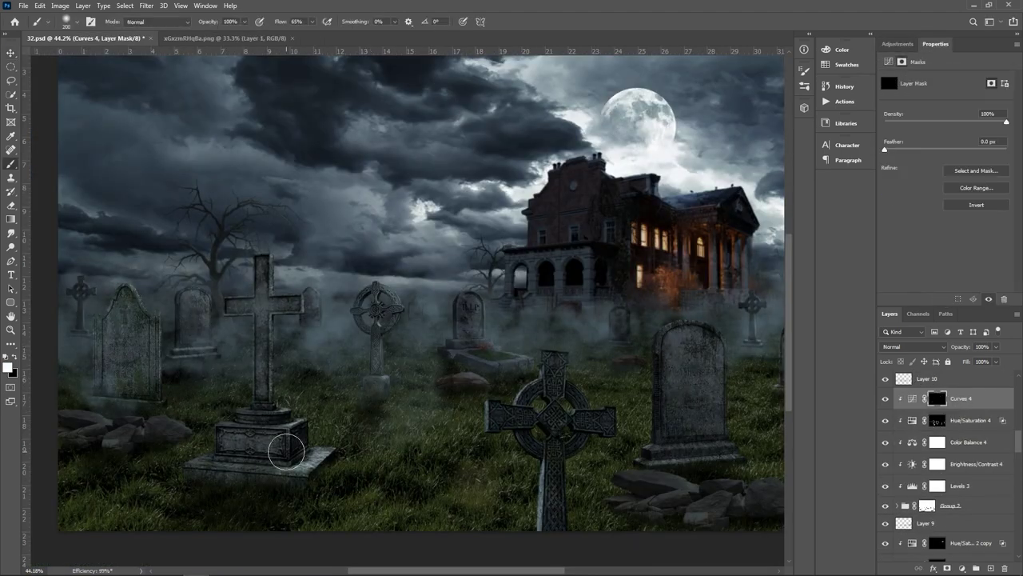
drag(285, 437, 263, 488)
- Darken the left gravestone with a larger brush on the Curves 4 mask
scroll(262, 334, up, 2)
key(bracketright)
drag(283, 303, 343, 284)
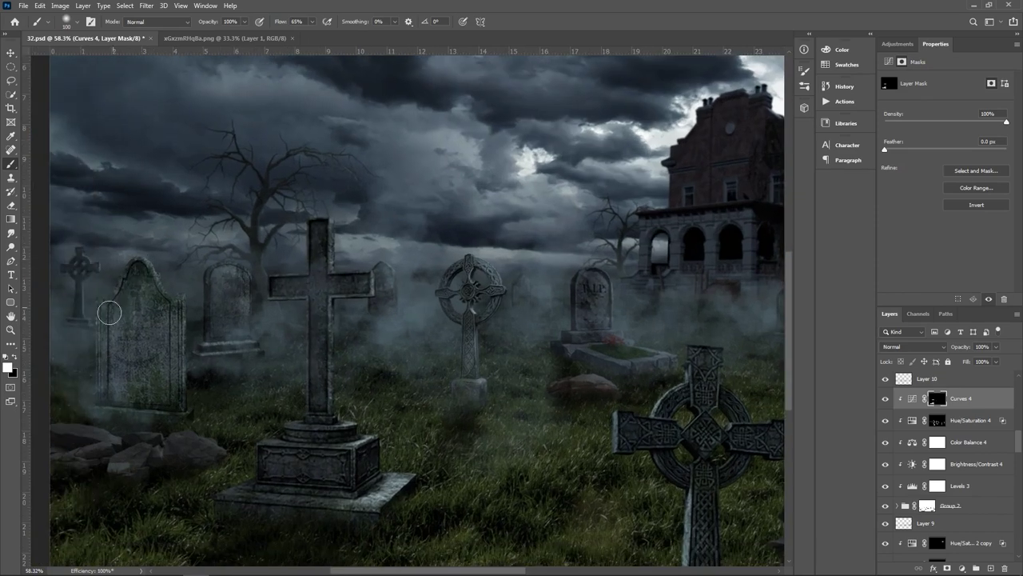
mouse_move(112, 308)
mouse_down()
mouse_move(160, 423)
mouse_move(119, 360)
mouse_up()
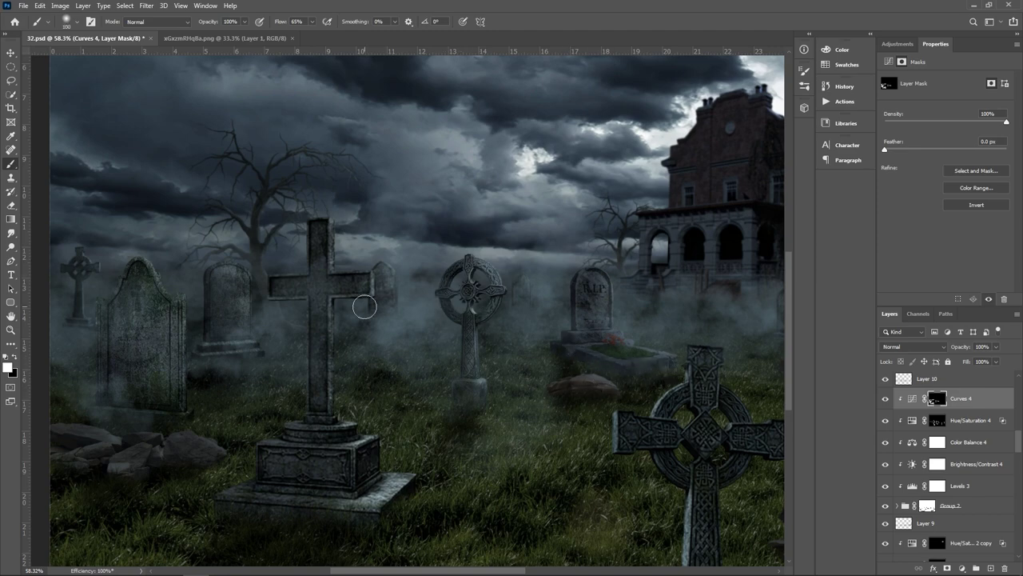
key(bracketright)
key(bracketright)
drag(392, 331, 137, 267)
- Apply a Tilt-Shift blur with a lowered focus band to a merged copy; darken ground below the right gravestone
key(ctrl+alt+shift+e)
click(146, 5)
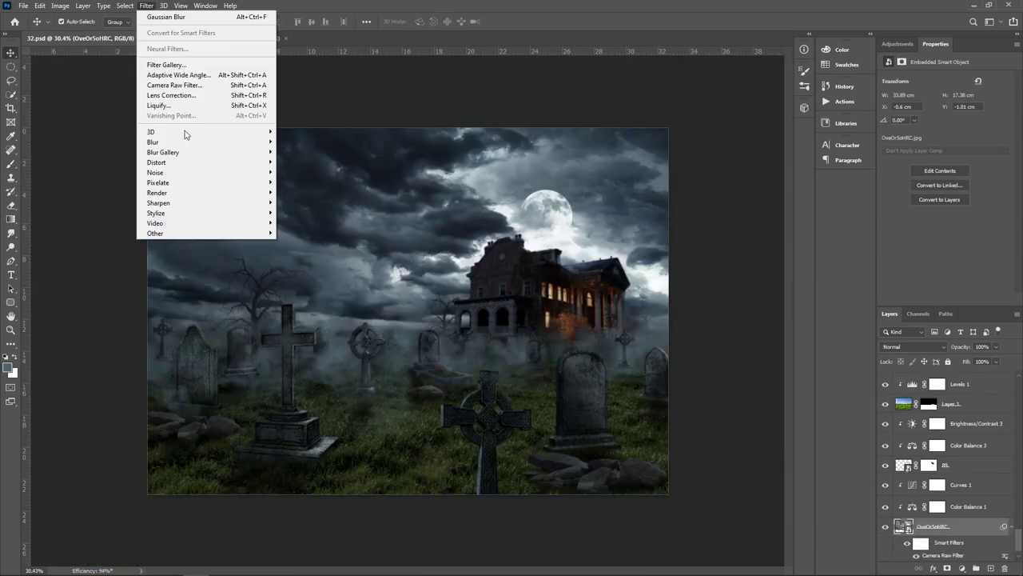
click(320, 176)
drag(457, 349, 460, 153)
drag(459, 189, 488, 229)
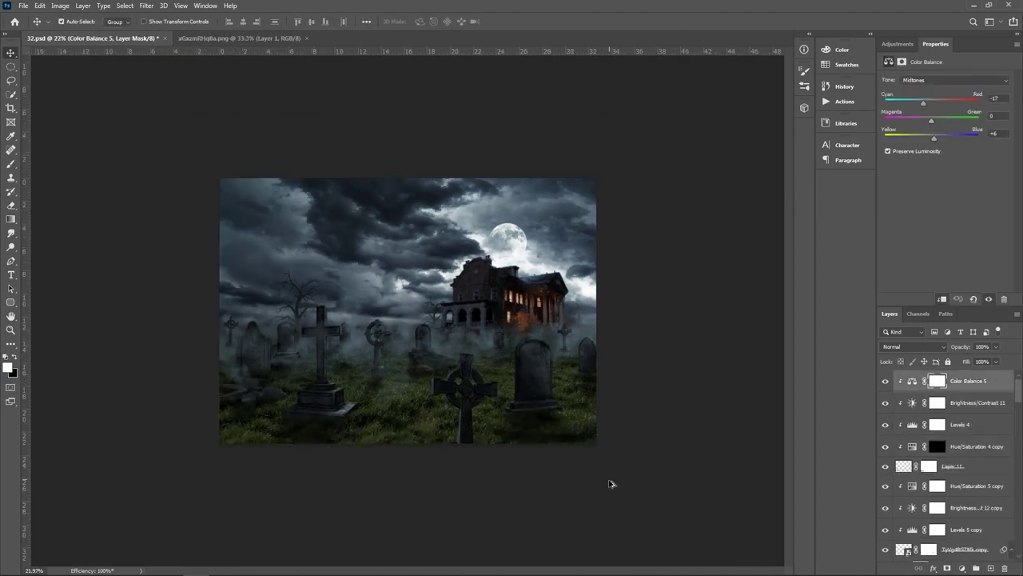
drag(603, 486, 610, 489)
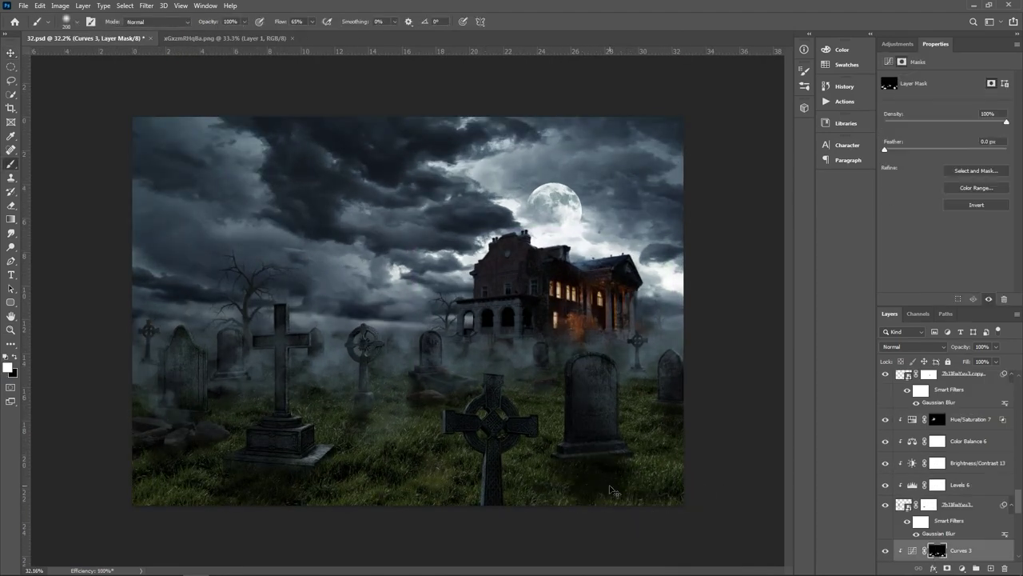
key(bracketright)
key(bracketright)
key(bracketright)
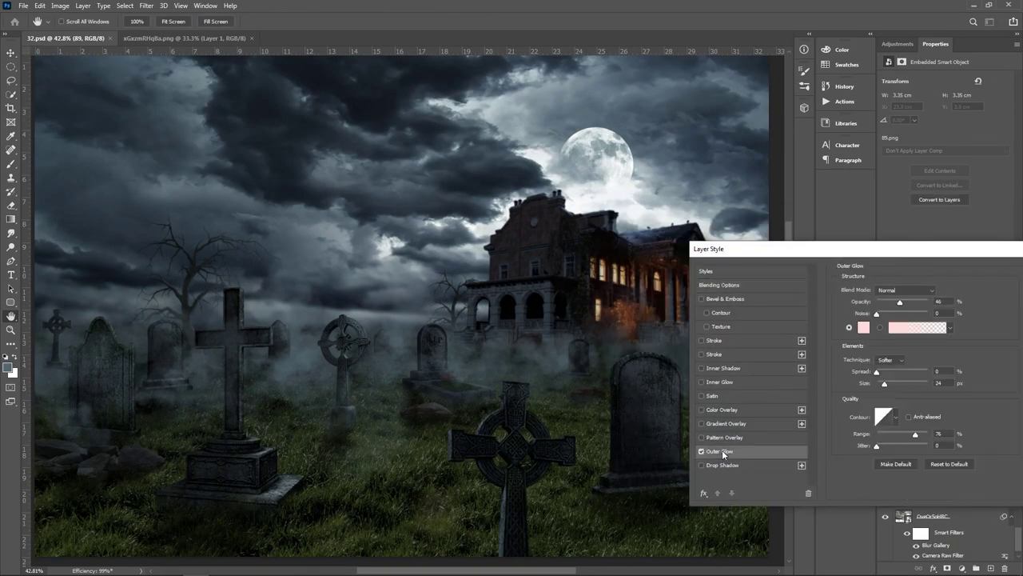
- Set the Outer Glow colour to white (ffffff) with 63% opacity
click(863, 327)
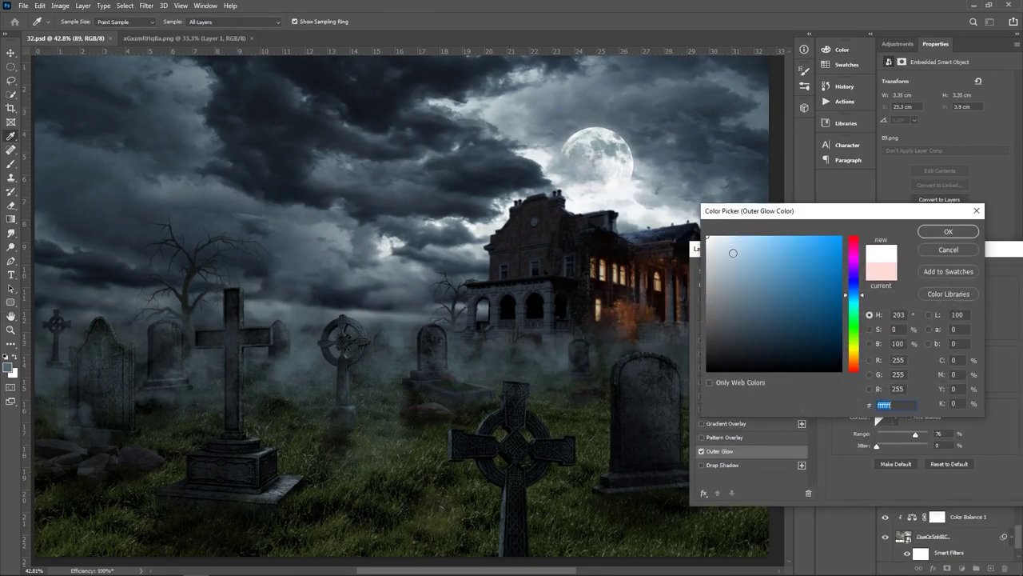
text(ffffff)
key(Return)
drag(899, 303, 909, 303)
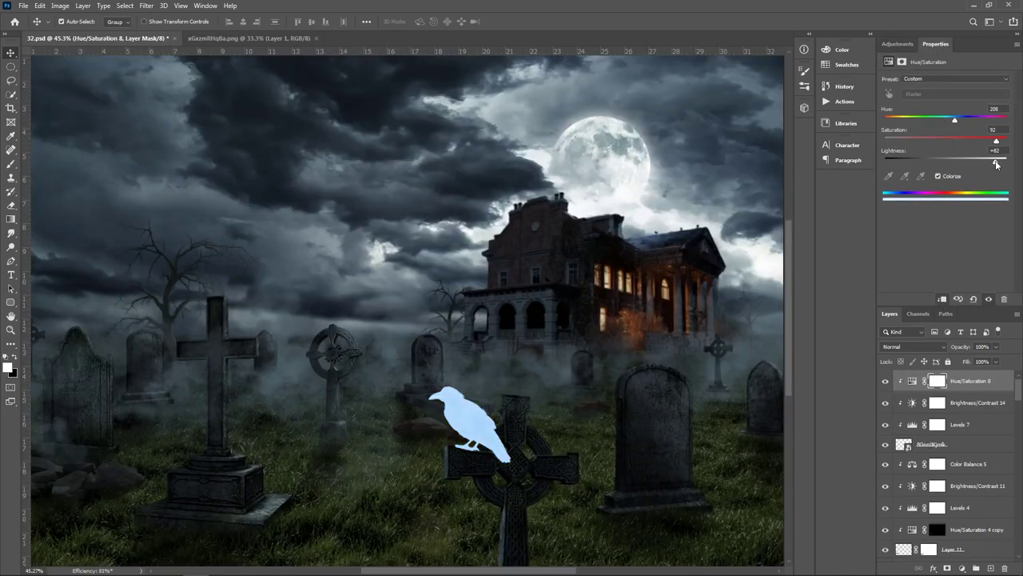
- Split Hue/Saturation 8's Blend If underlying slider to 0/115 and size the brush around 70-80
double_click(996, 381)
drag(700, 432, 758, 433)
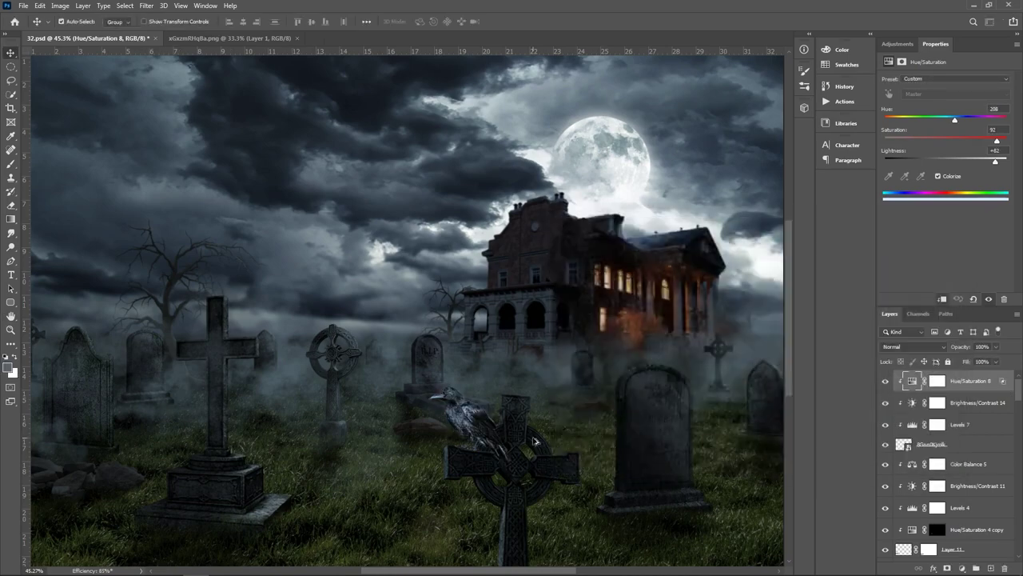
key(bracketleft)
key(bracketleft)
key(bracketleft)
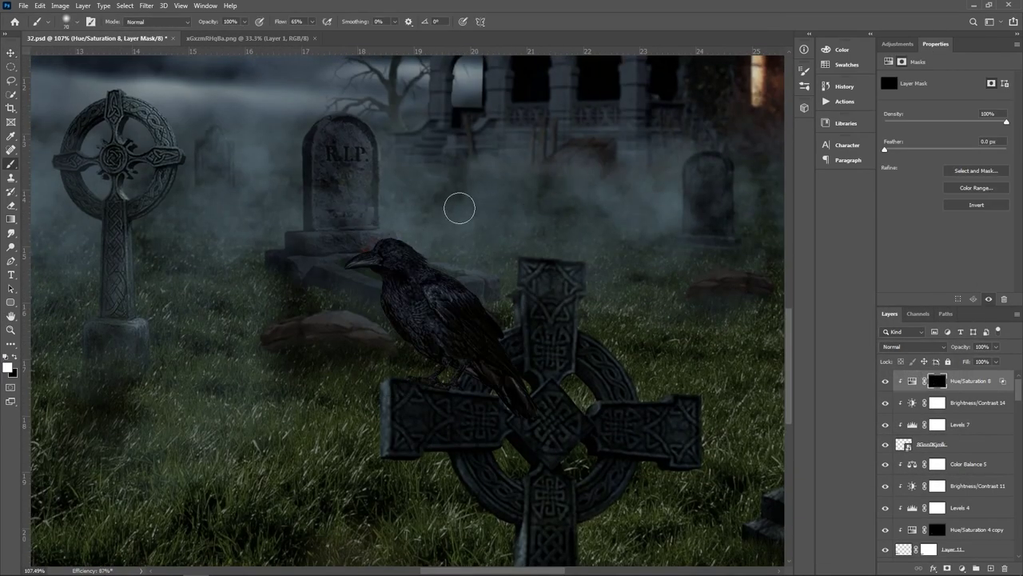
scroll(466, 219, up, 3)
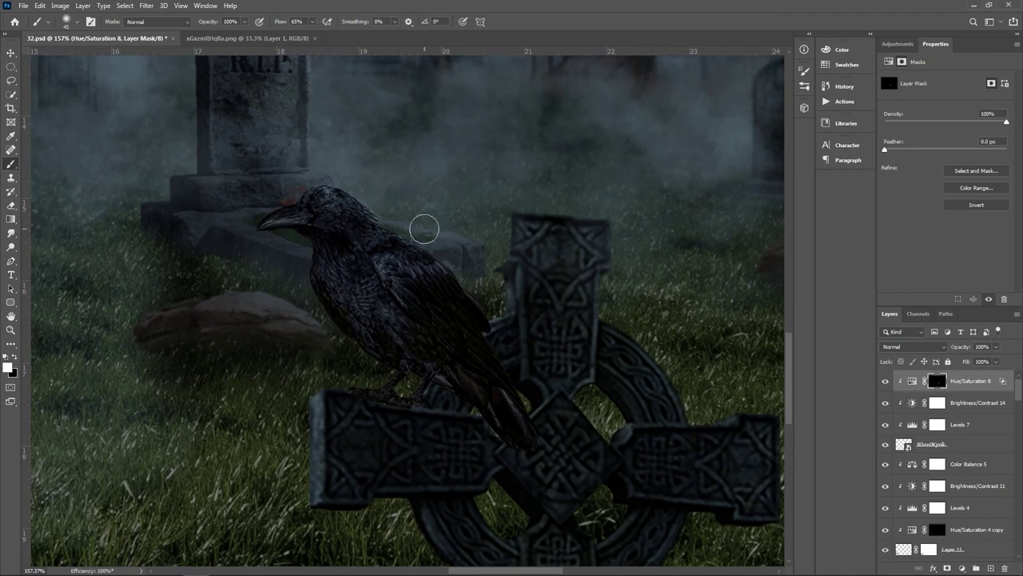
key(bracketright)
key(bracketright)
key(bracketright)
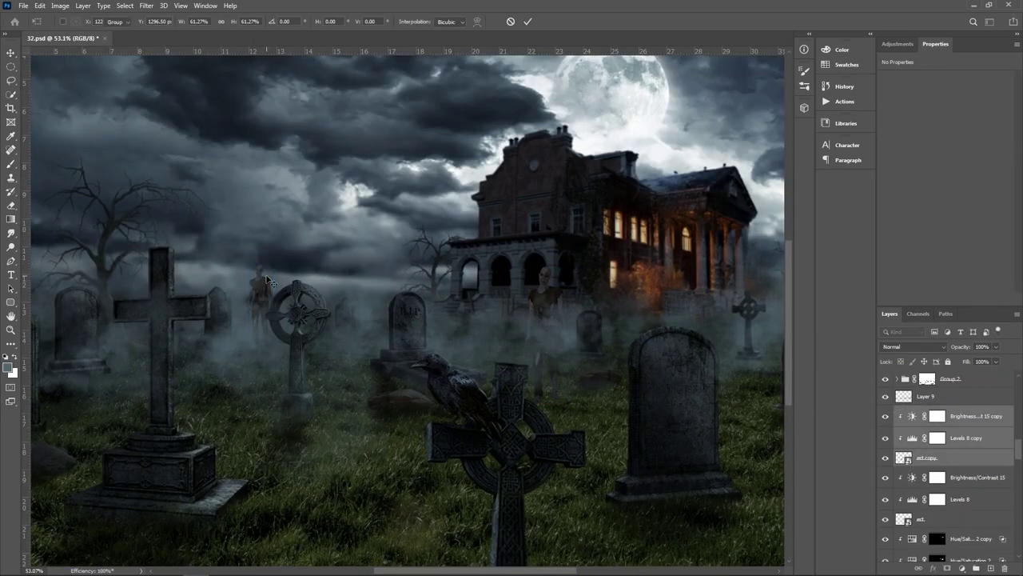
- Apply a Gaussian Blur to the zombie copy layer
click(951, 417)
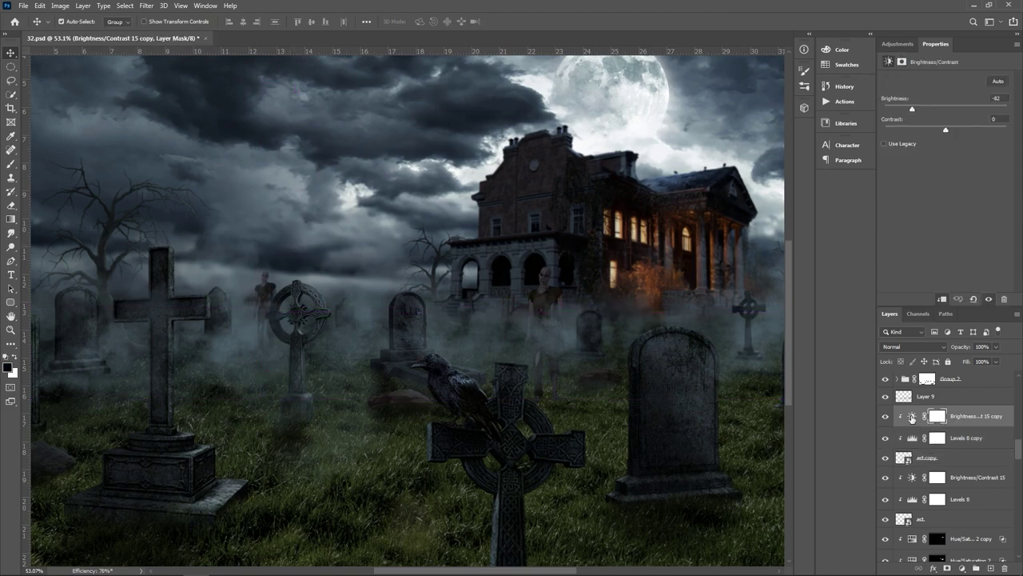
click(927, 458)
click(146, 6)
click(305, 182)
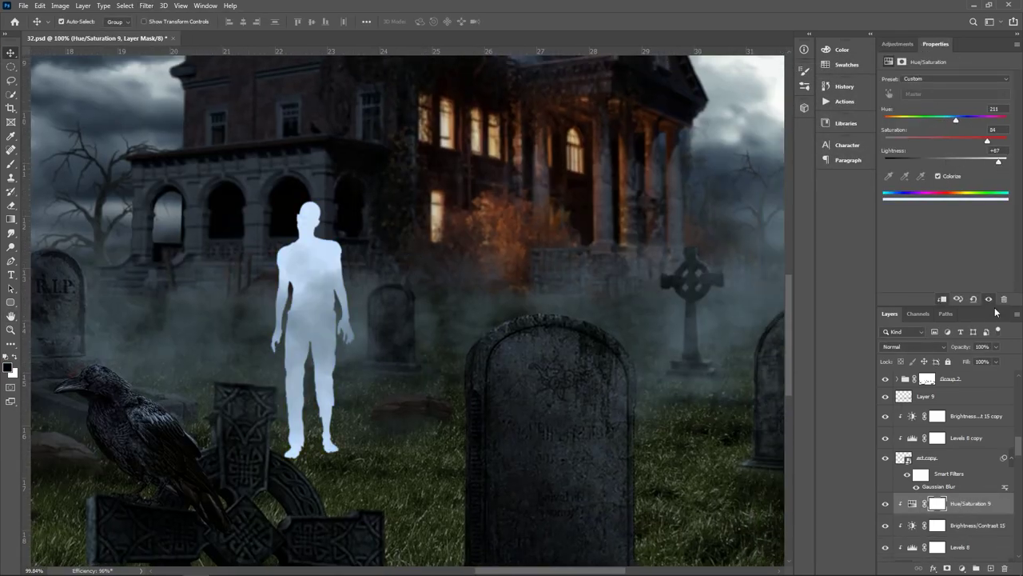
- Invert the ghost tint's mask and paint it with white, then set up a smaller black grass brush
click(937, 504)
key(ctrl+i)
key(b)
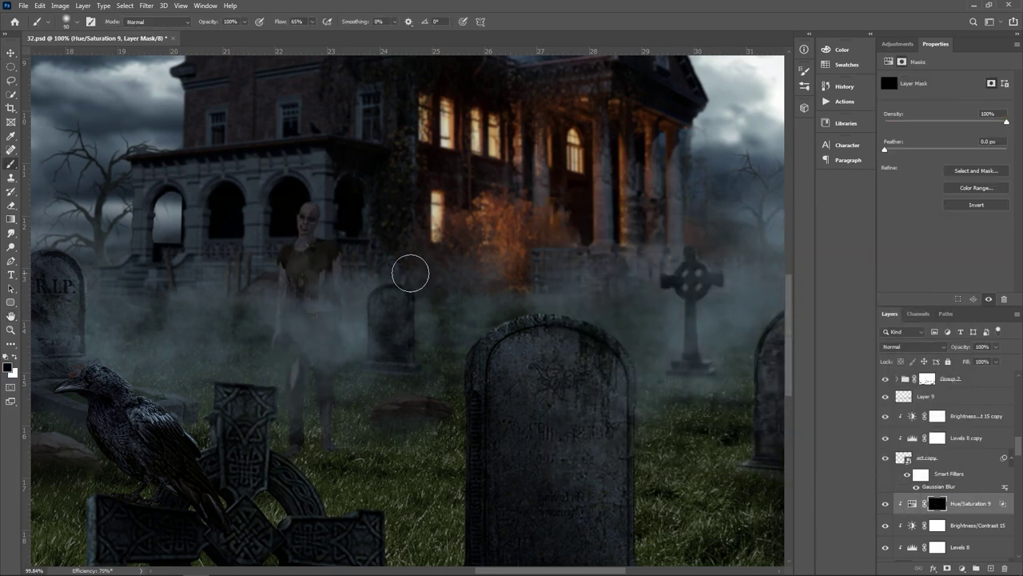
key(x)
scroll(326, 203, up, 3)
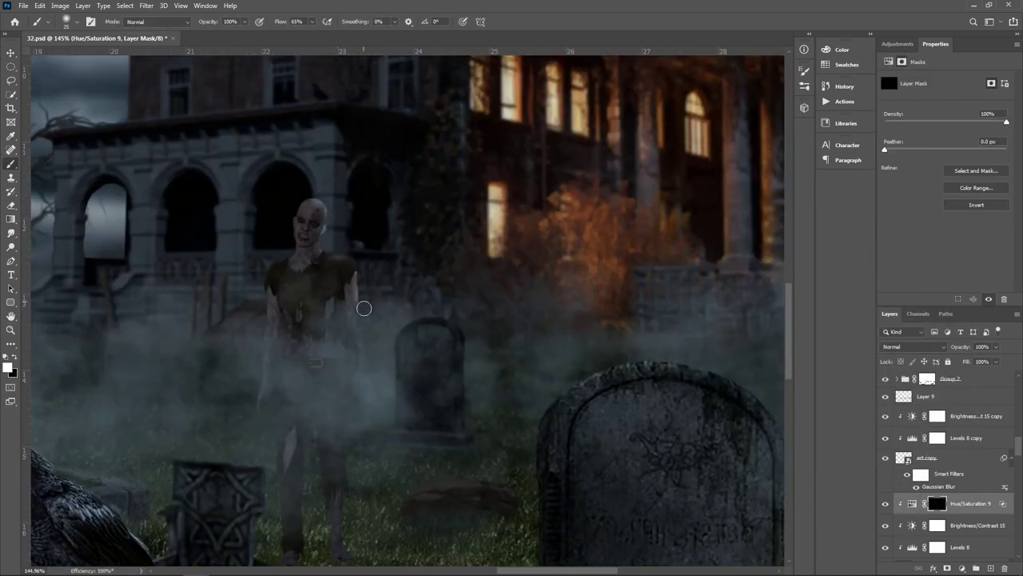
scroll(364, 308, up, 2)
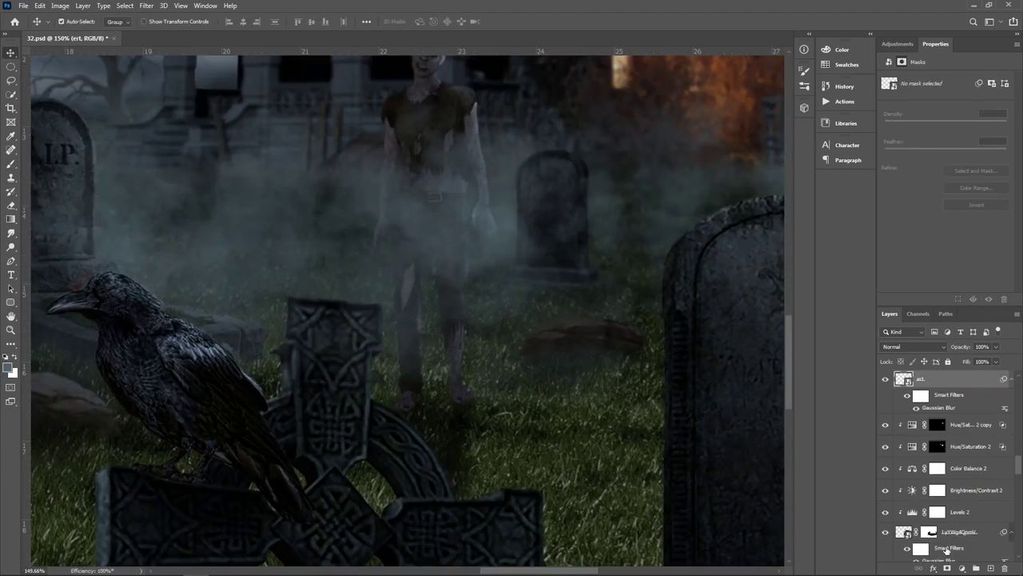
right_click(447, 339)
double_click(519, 281)
key(x)
key(bracketleft)
key(bracketleft)
key(bracketleft)
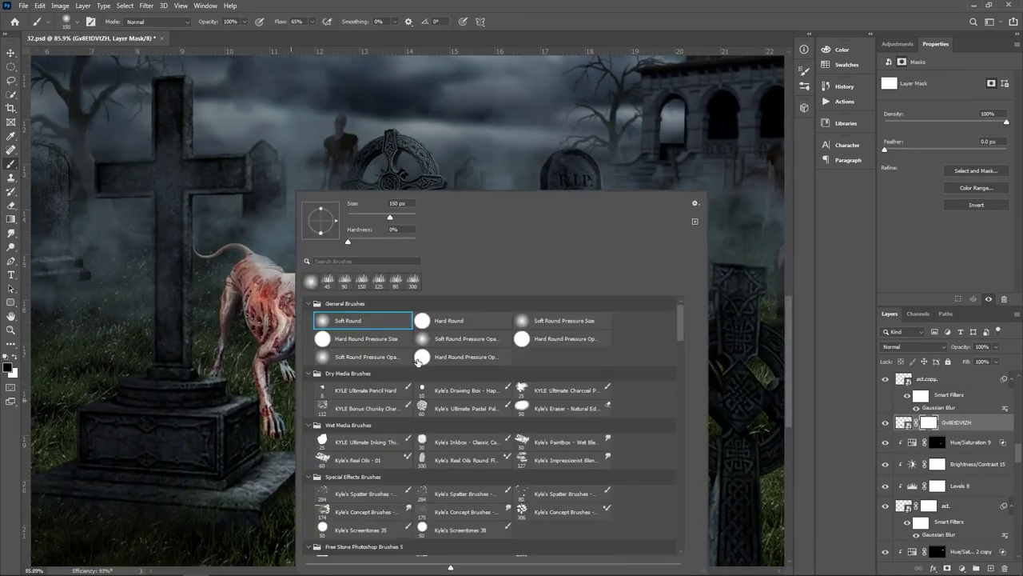
- Darken the zombie dog to brightness -47 and hide the Curves brightening with an inverted mask
double_click(379, 280)
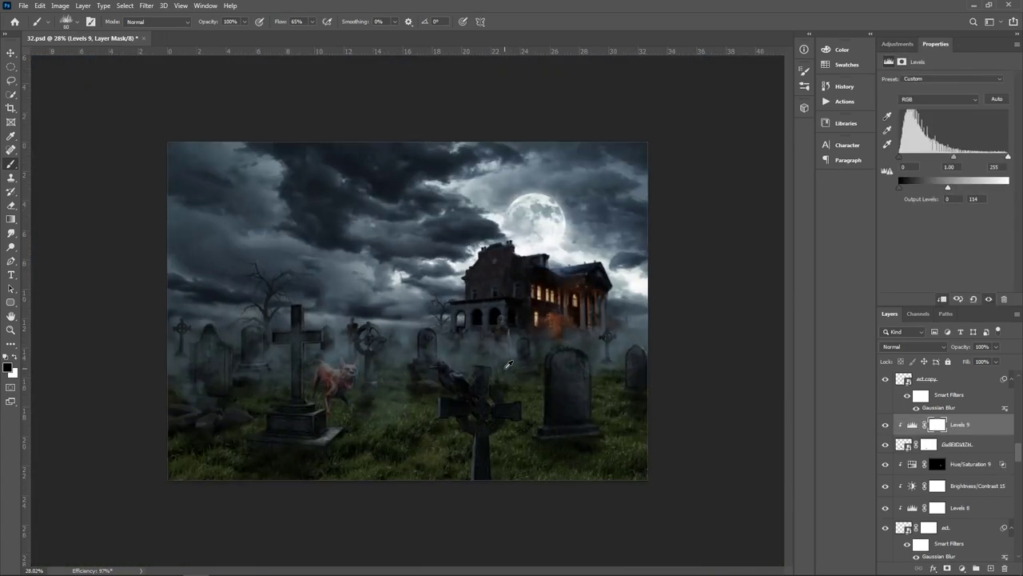
drag(946, 110, 927, 111)
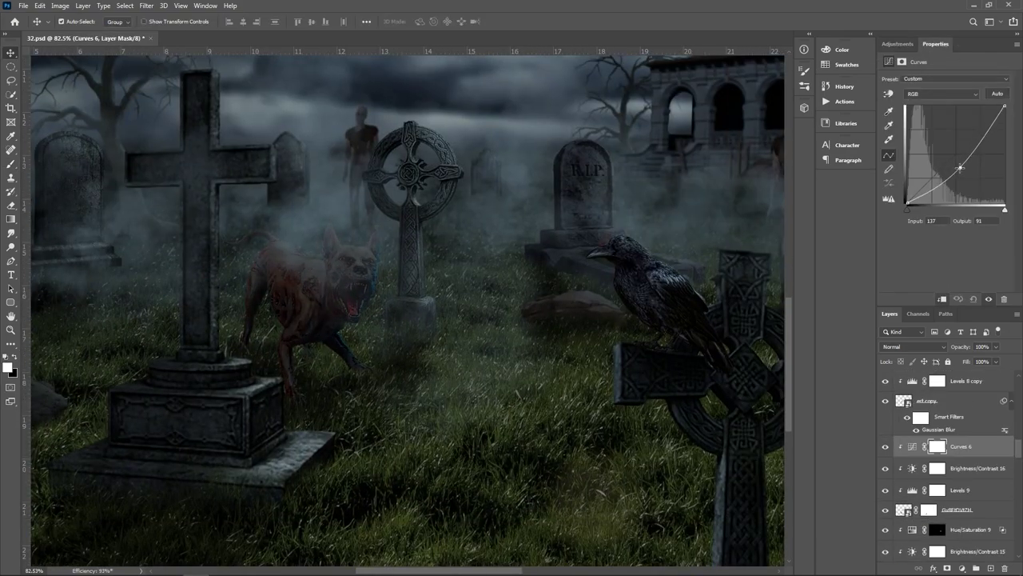
key(ctrl+i)
key(b)
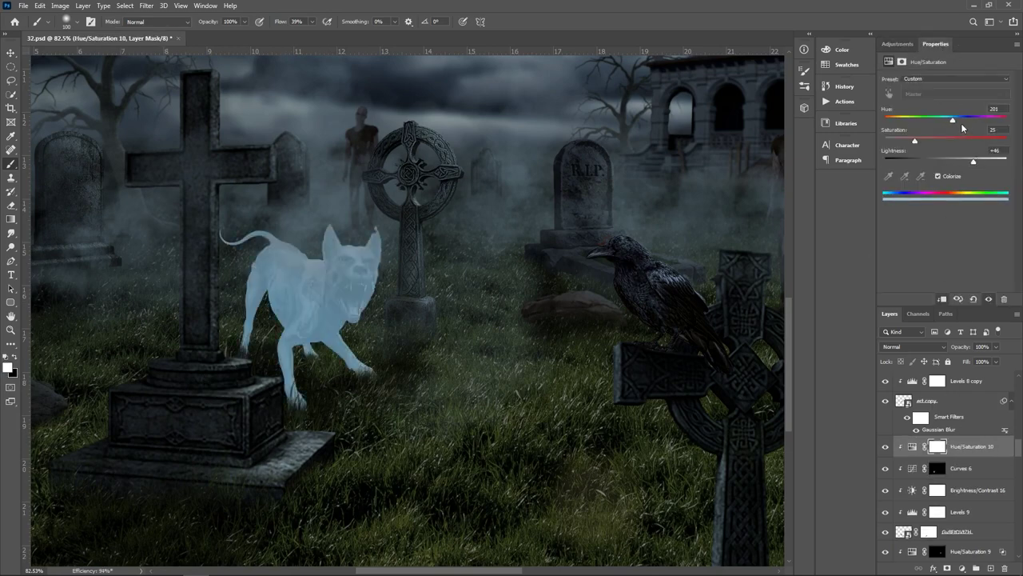
- Blend the dog's Hue/Saturation 10 tint into the darks and invert its mask for a size-30 brush
double_click(995, 446)
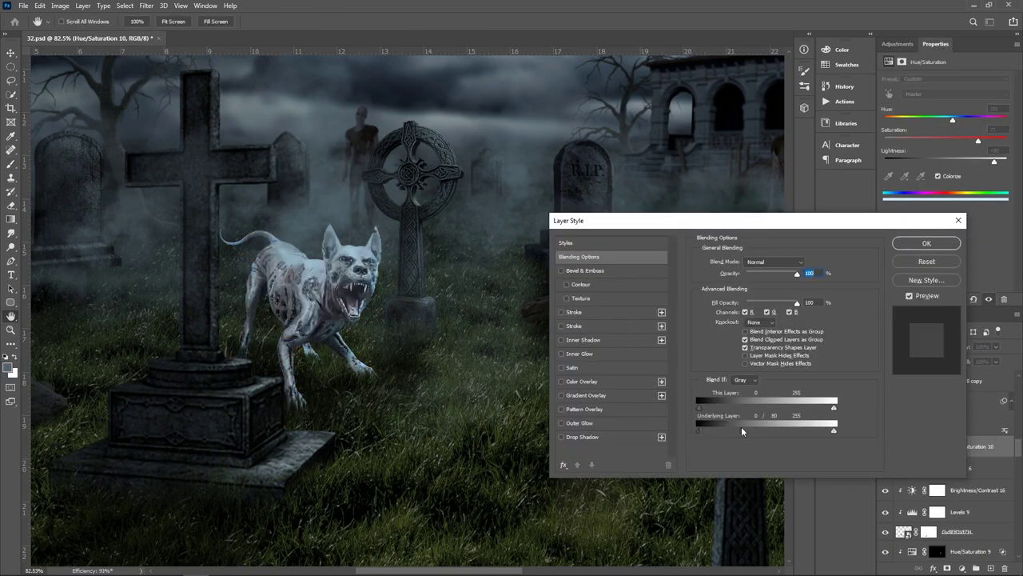
drag(741, 430, 751, 430)
key(Return)
key(ctrl+i)
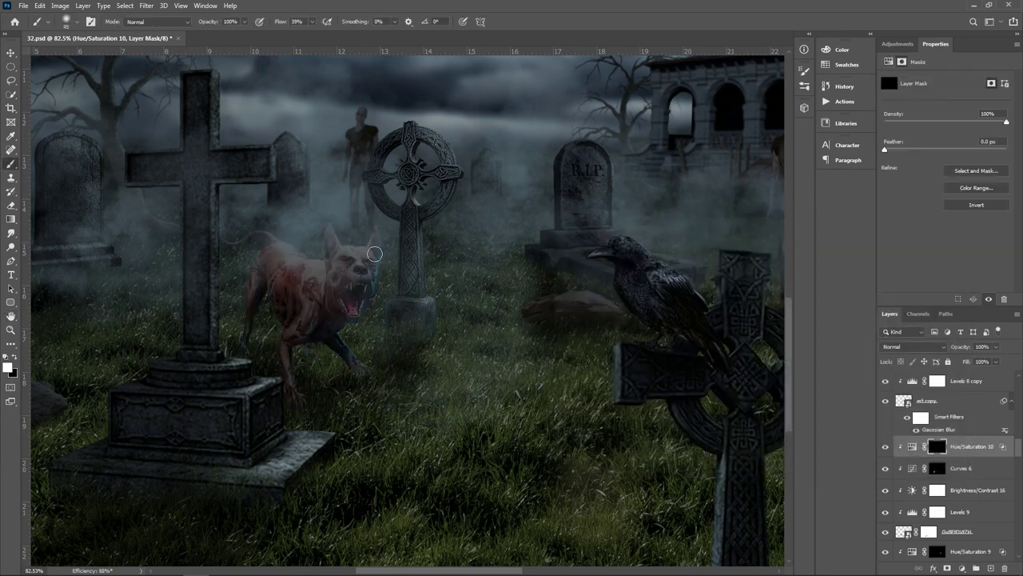
scroll(375, 253, up, 2)
scroll(359, 228, up, 1)
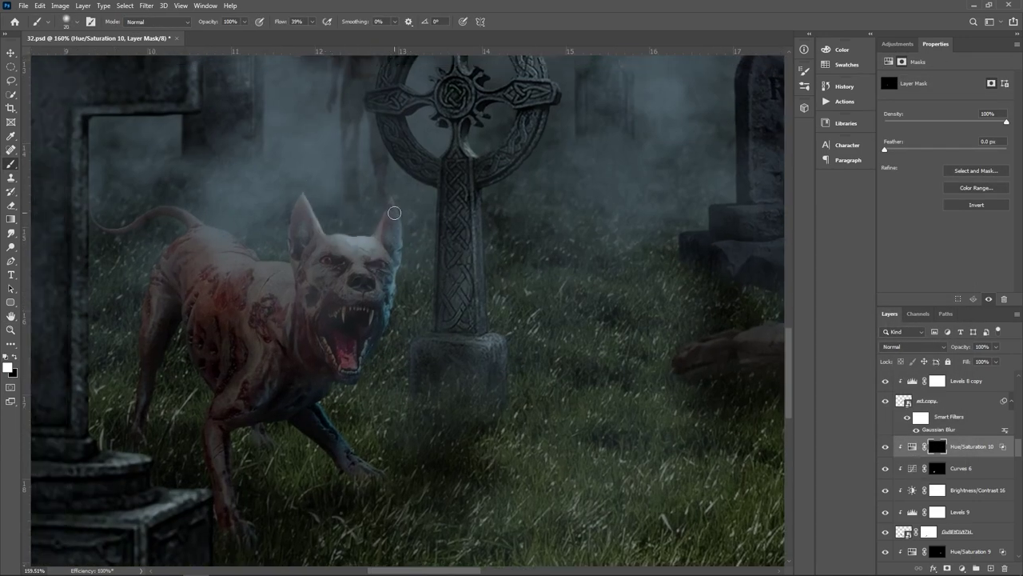
key(bracketright)
scroll(303, 264, up, 1)
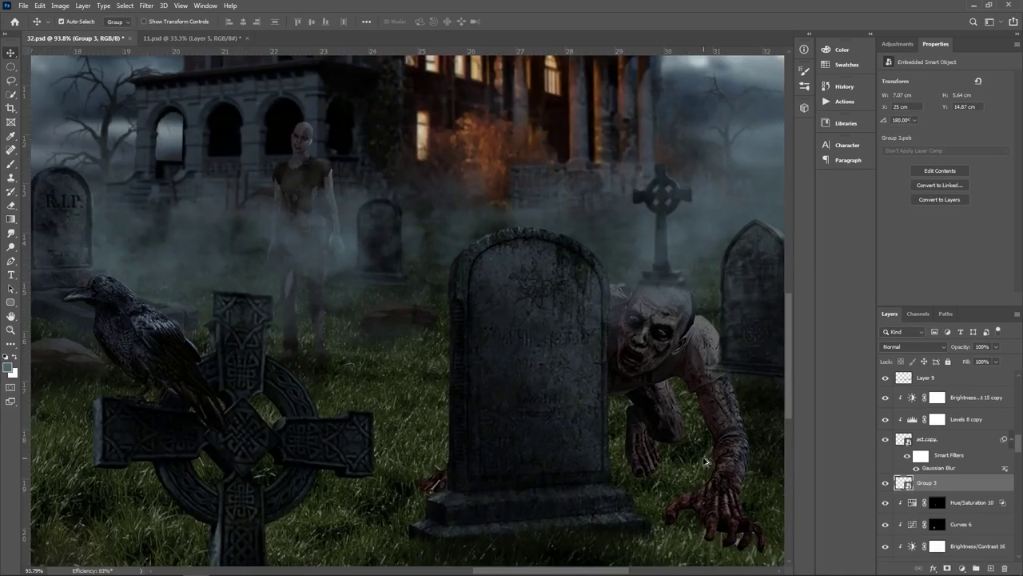
- Resize the crawling zombie and gravestone group with Free Transform
scroll(452, 284, down, 1)
scroll(480, 296, down, 1)
scroll(519, 312, down, 2)
key(ctrl+t)
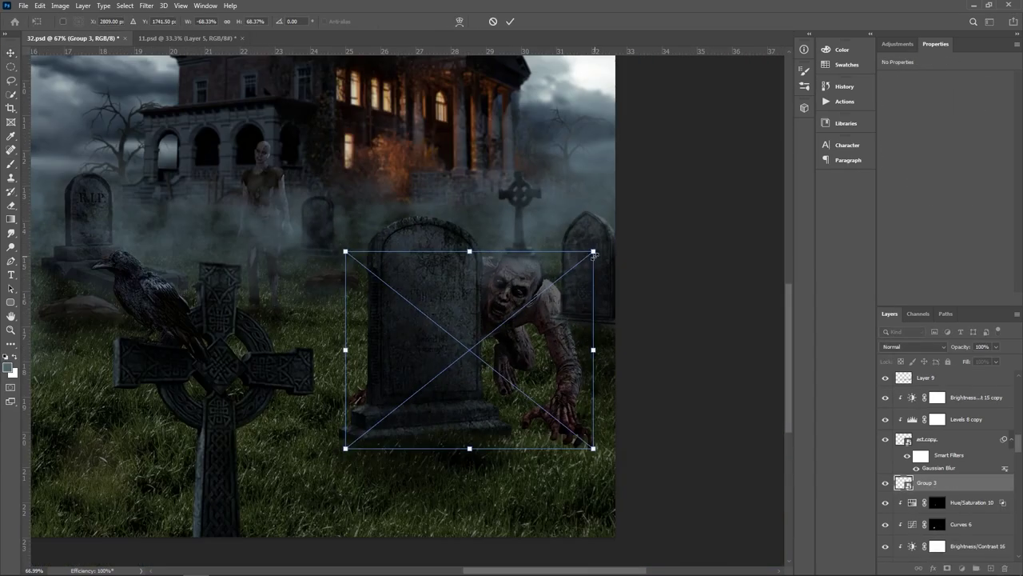
key(Return)
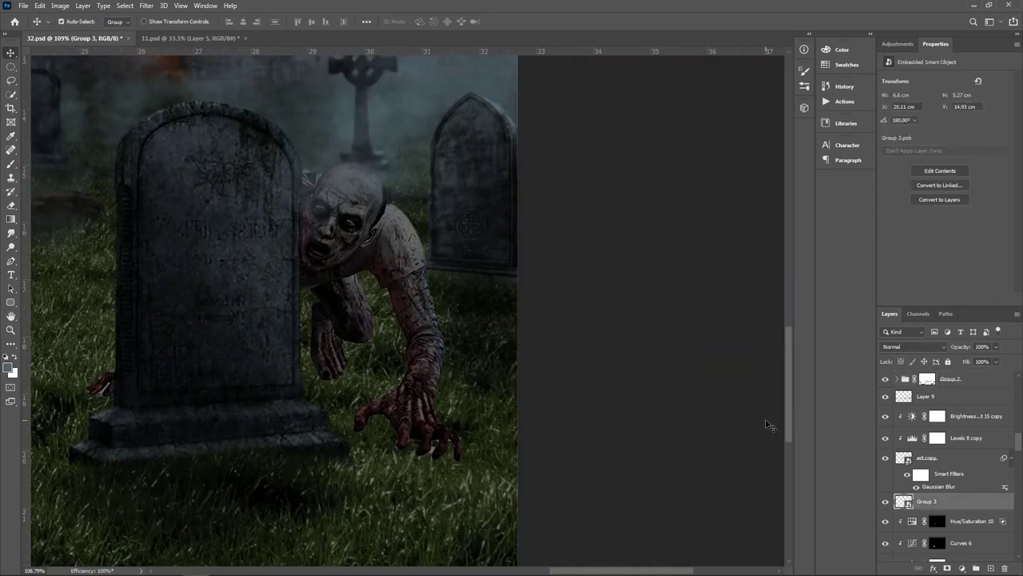
- Blend the zombie's hands into the grass using the grass-tip brush, and darken it with clipped Brightness -35
right_click(419, 231)
double_click(506, 281)
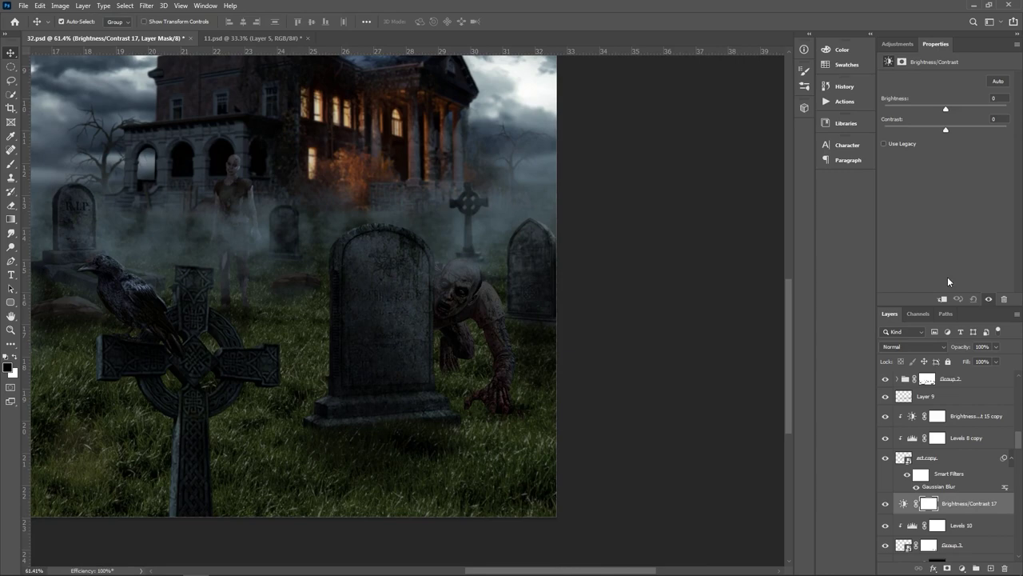
click(942, 298)
drag(946, 108, 931, 109)
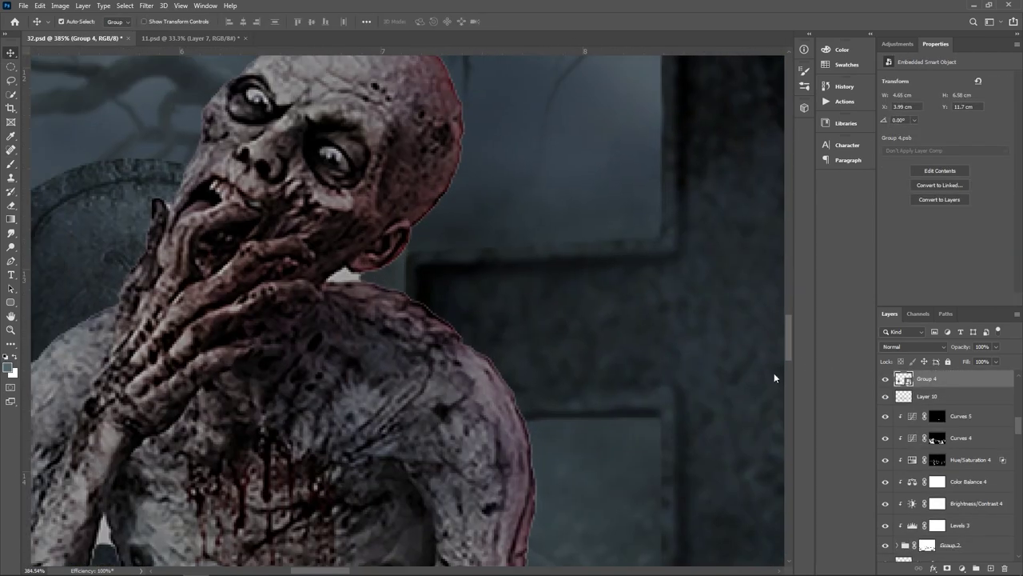
- Paint black on the Group 4 mask to hide the zombie's knee behind the stone cross
key(b)
right_click(299, 196)
key(Escape)
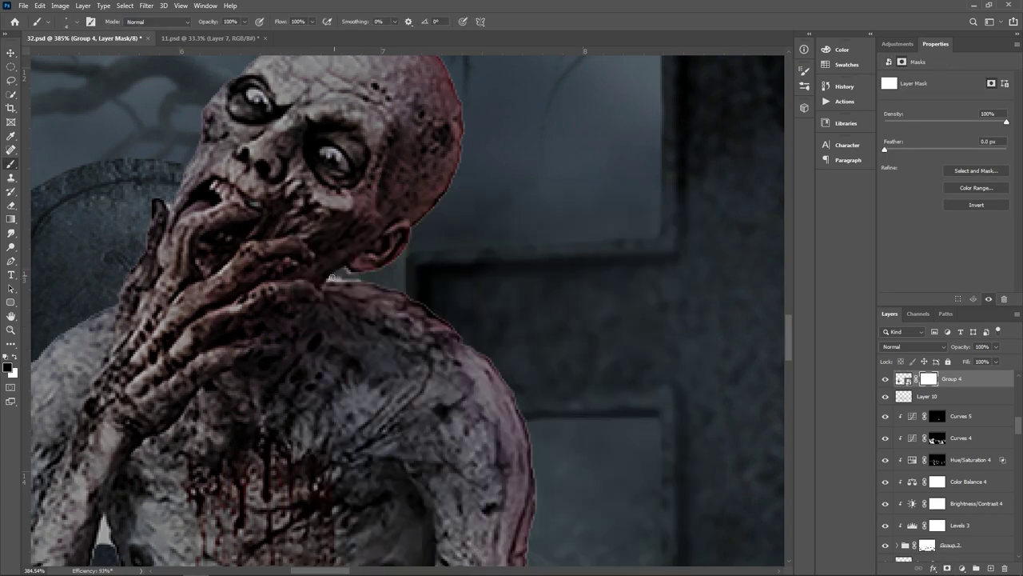
key(x)
key(bracketright)
key(bracketright)
key(bracketright)
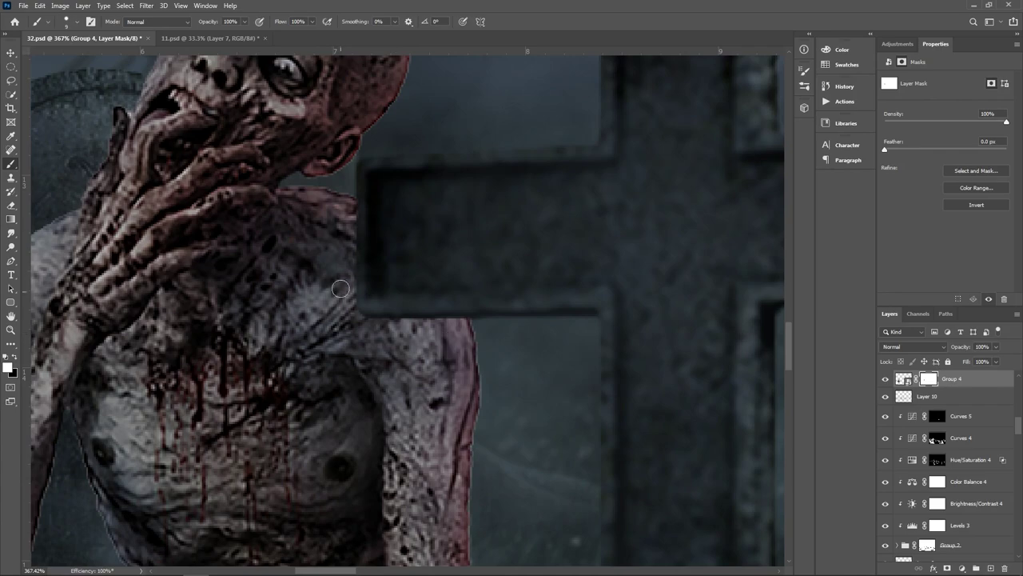
mouse_move(340, 287)
mouse_down()
mouse_move(439, 399)
mouse_move(422, 475)
mouse_up()
scroll(365, 390, up, 1)
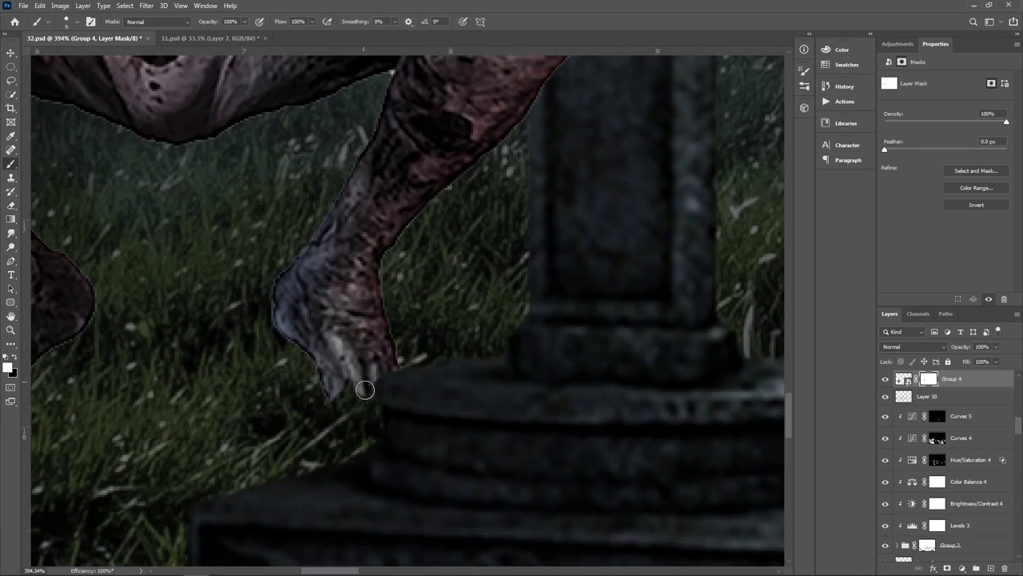
scroll(395, 269, right, 5)
key(x)
drag(345, 209, 343, 264)
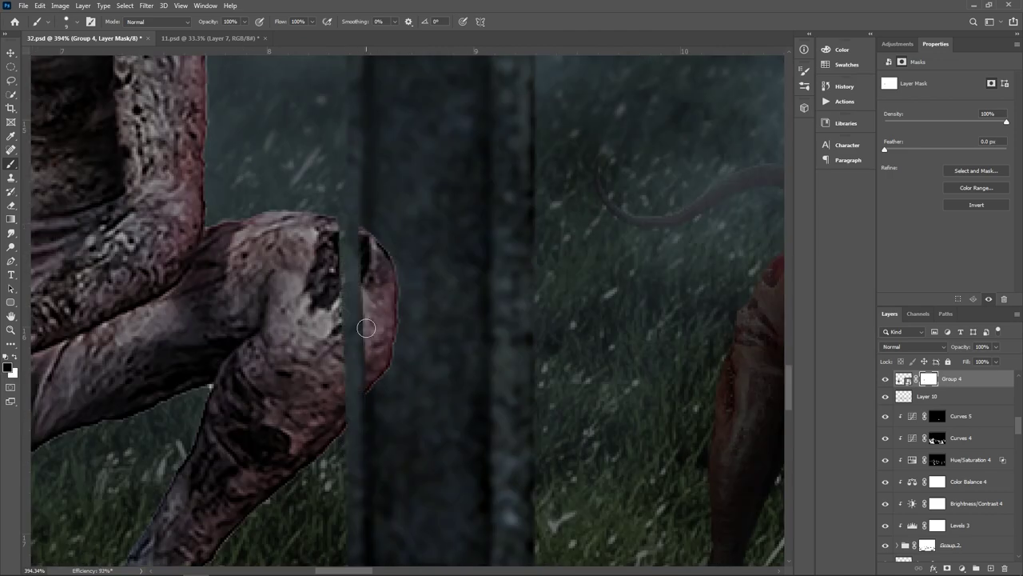
- Darken the zombie with a clipped Levels adjustment, output whites lowered to about 159
key(ctrl+0)
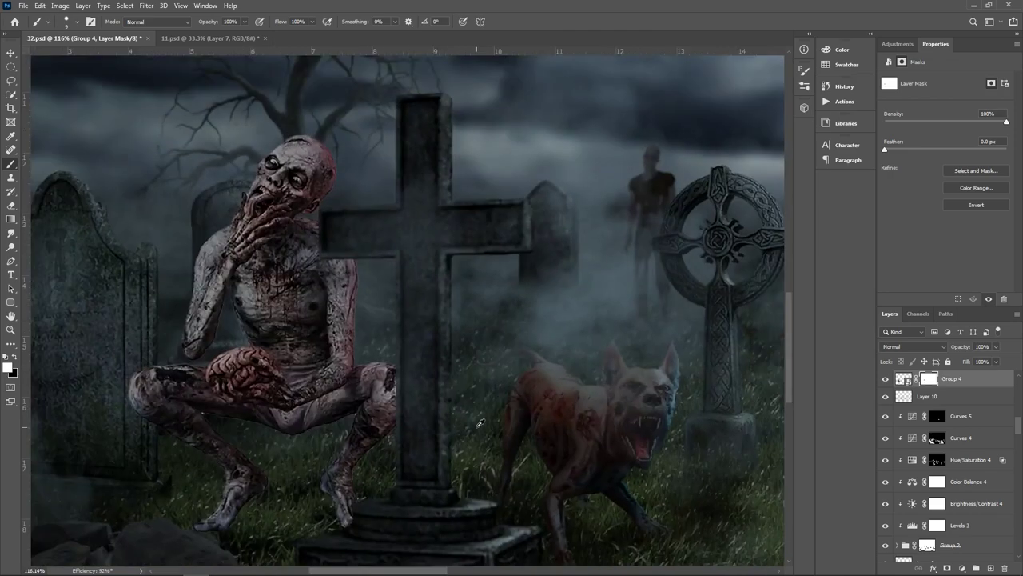
click(961, 567)
drag(1008, 186, 973, 186)
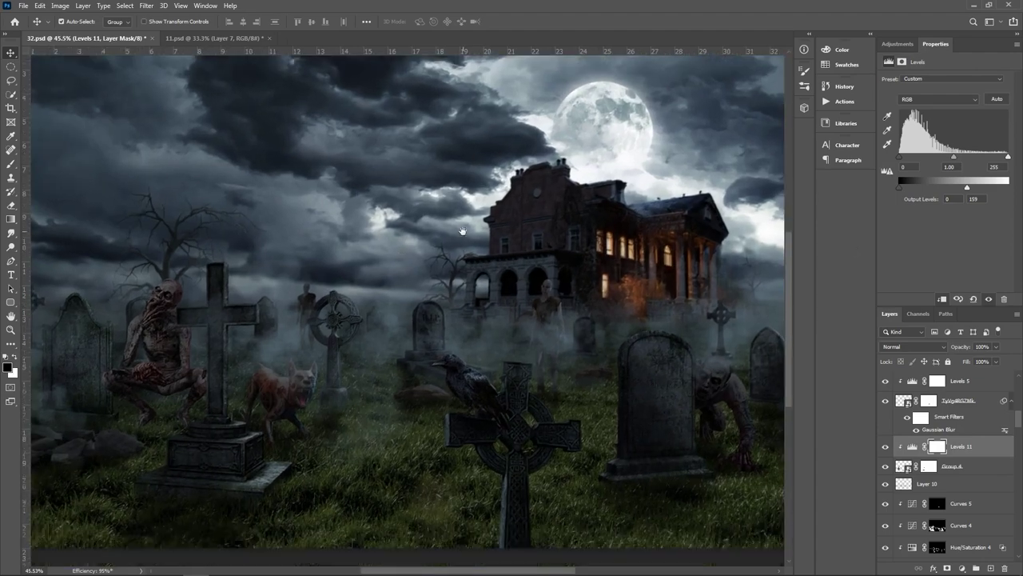
- Add clipped Brightness/Contrast and Color Balance adjustment layers to the group
click(897, 44)
click(888, 69)
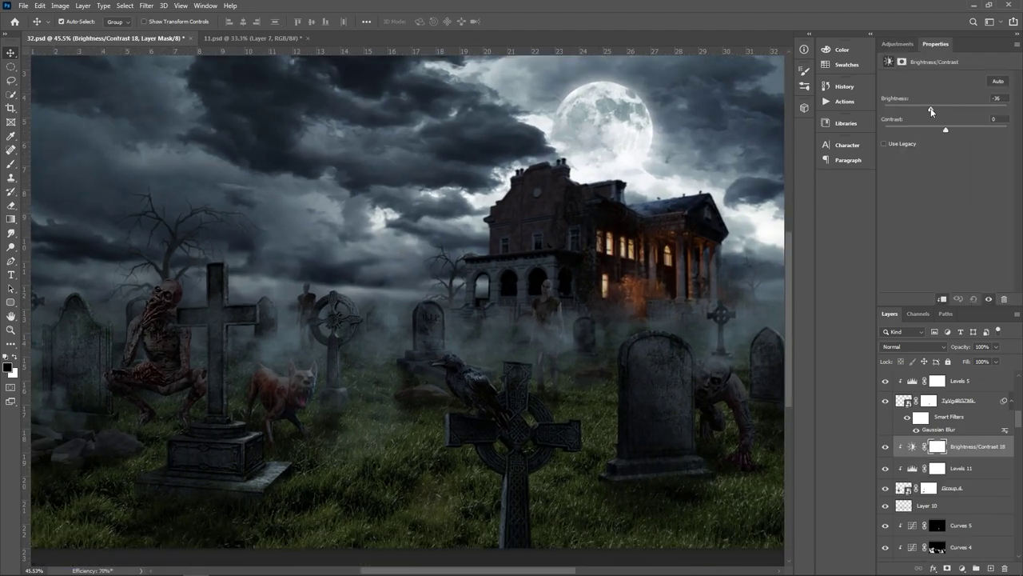
click(897, 44)
click(917, 83)
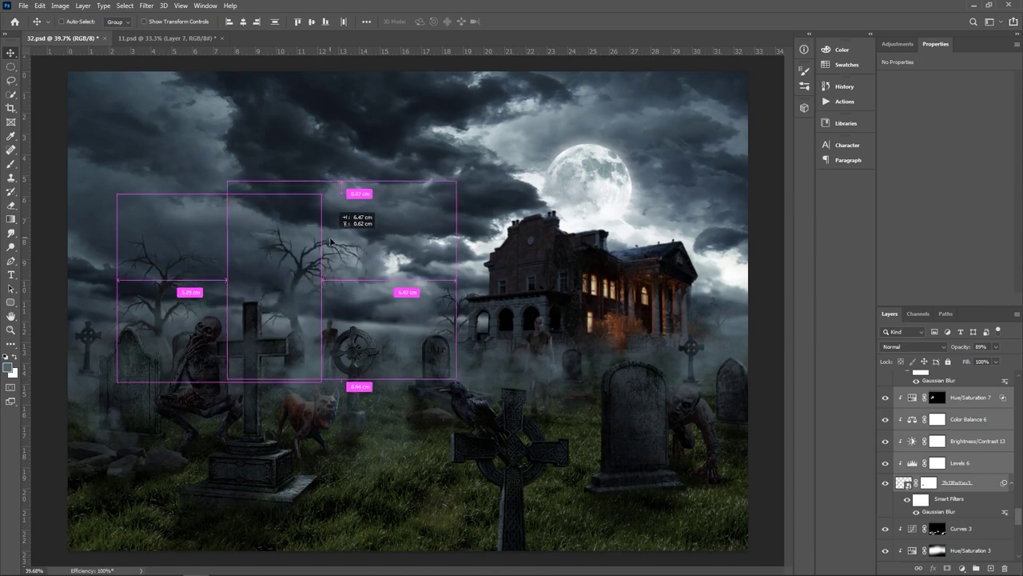
- Duplicate the layer set, scale the copy to about 60%, and position it over the graves
drag(332, 241, 331, 242)
key(ctrl+t)
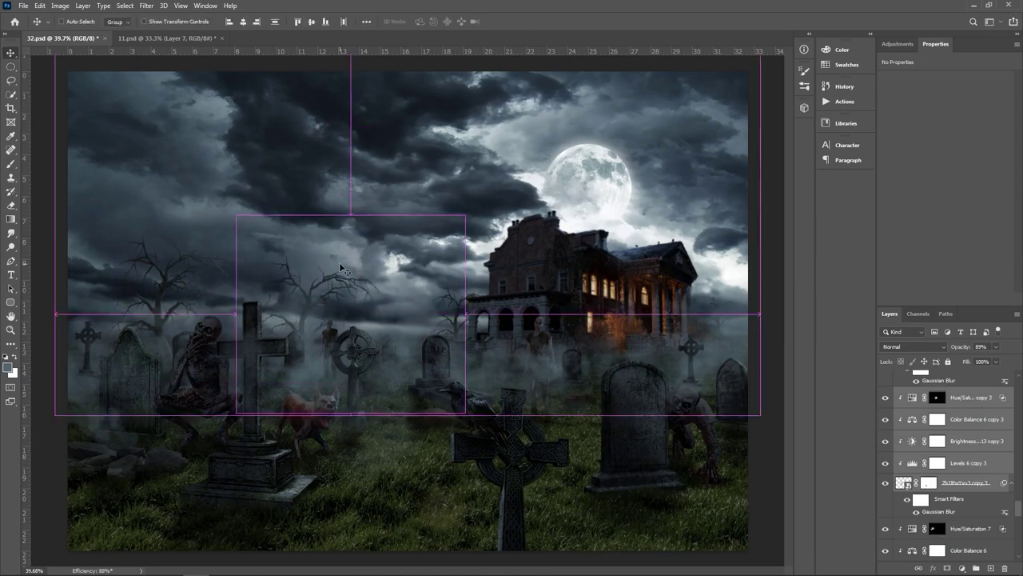
drag(457, 378, 418, 366)
drag(348, 308, 357, 316)
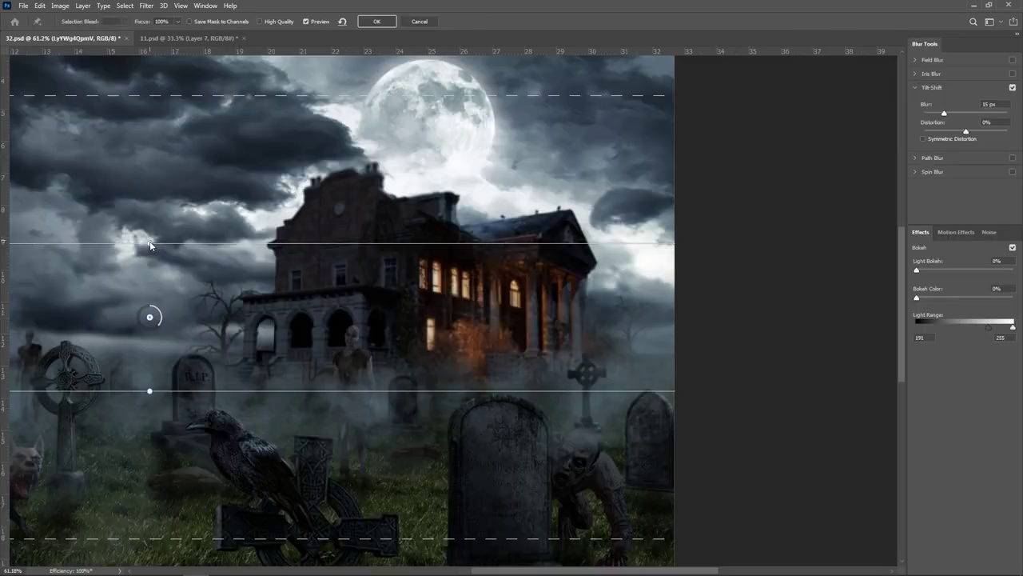
- Turn the tilt-shift focus band vertical, centred on the mansion and widened on both sides
drag(149, 245, 80, 316)
drag(149, 316, 322, 307)
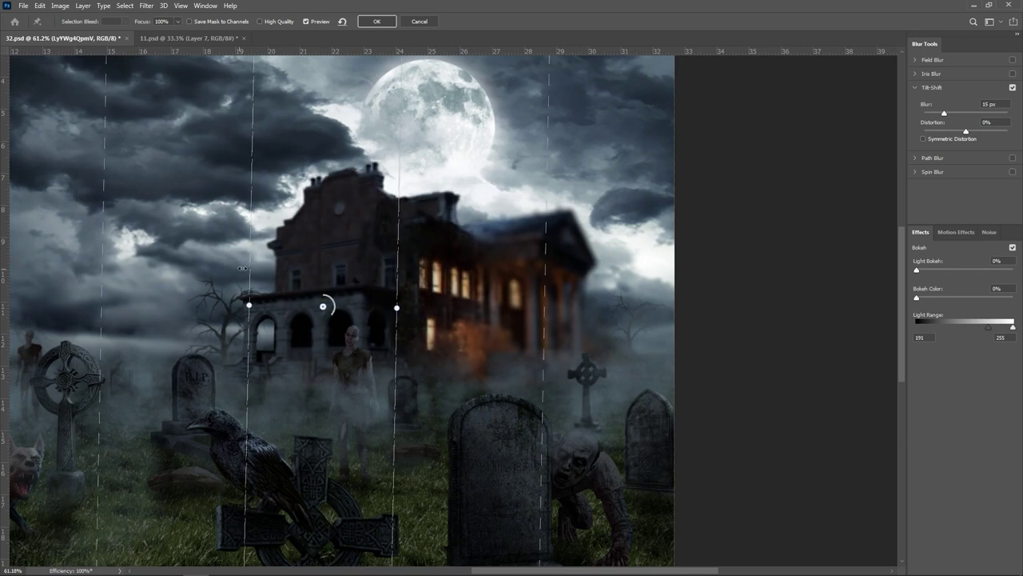
drag(242, 268, 162, 270)
drag(398, 258, 416, 258)
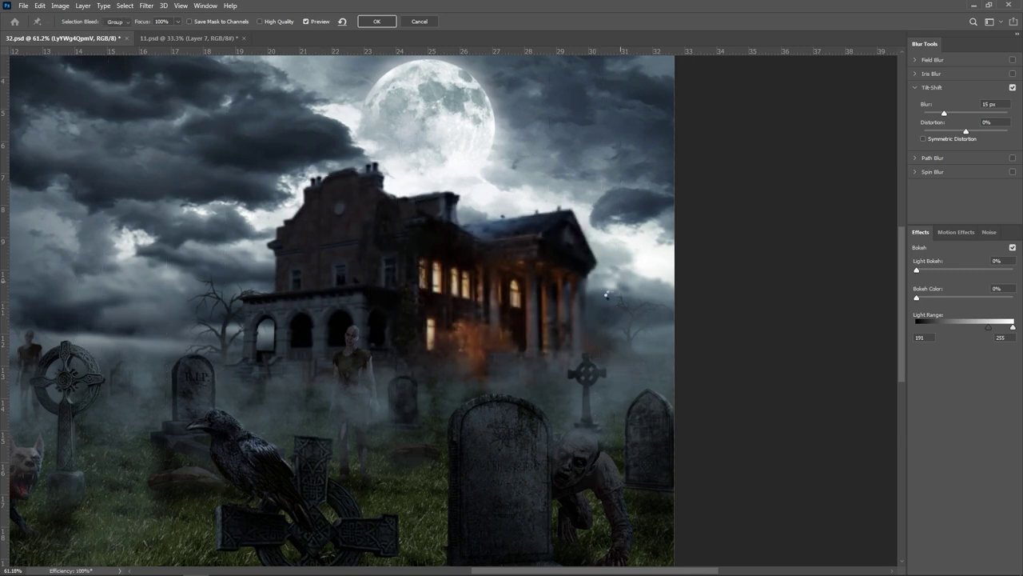
- Apply the tilt-shift blur and reopen the Gaussian Blur smart filter settings
key(Return)
scroll(722, 372, up, 3)
double_click(987, 535)
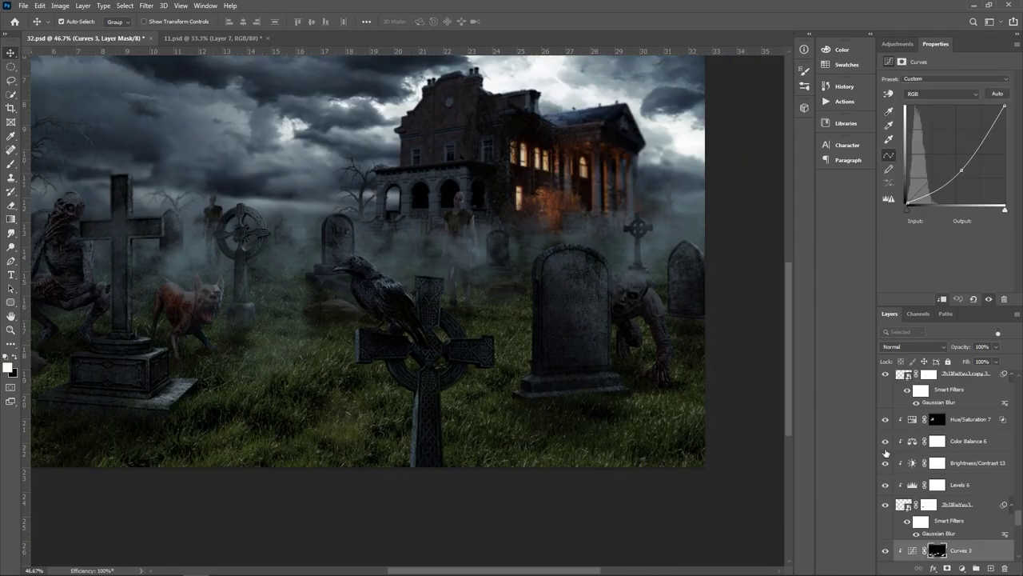
- Invert the Exposure 2 mask to hide the exposure before painting it back
click(902, 61)
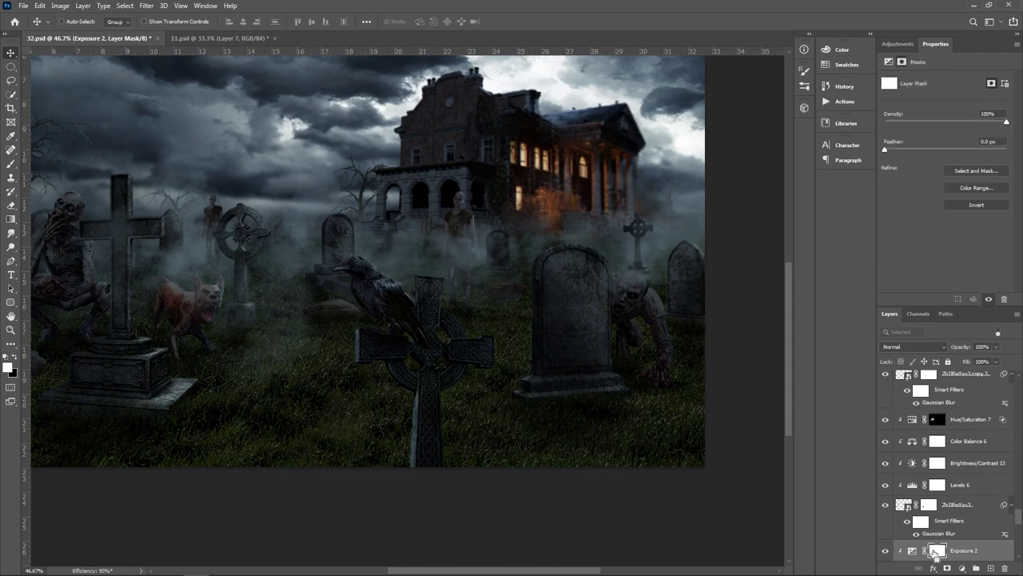
key(ctrl+i)
key(b)
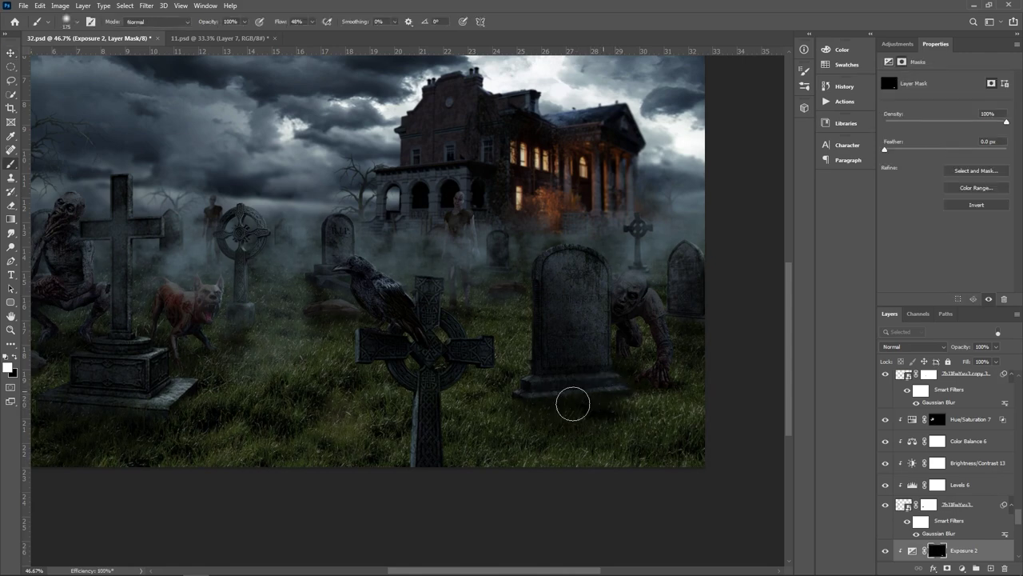
- Paint soft fog along the bottom of the image and set the fog layer to 65% opacity
drag(144, 424, 349, 410)
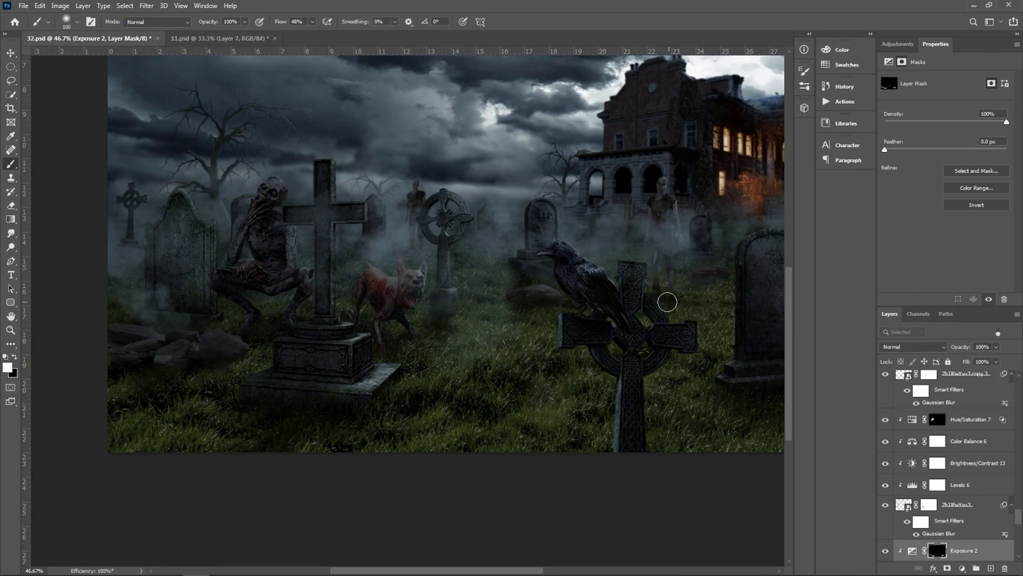
drag(715, 279, 447, 368)
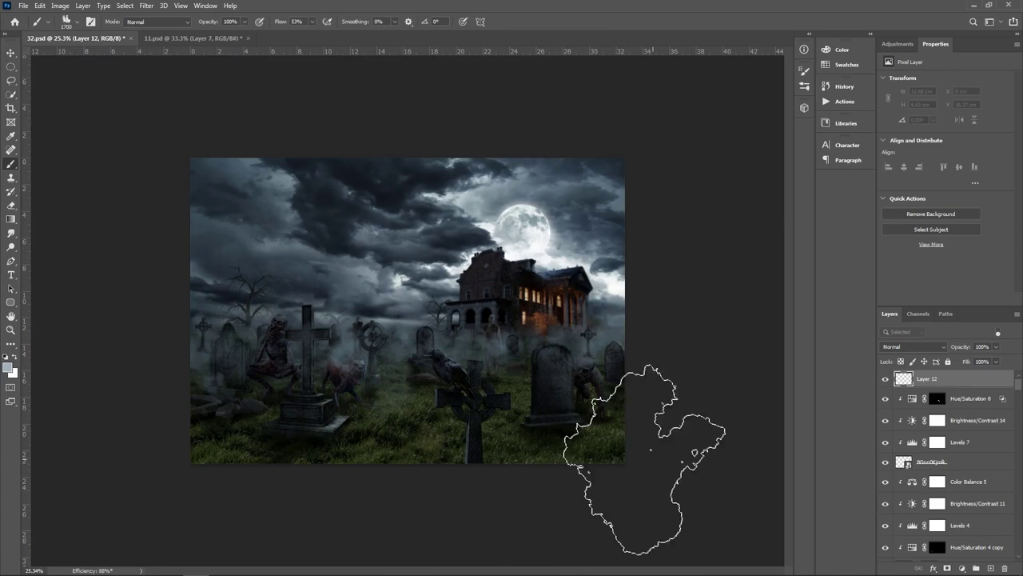
mouse_move(650, 449)
mouse_down()
mouse_move(272, 468)
mouse_move(217, 488)
mouse_move(599, 505)
mouse_move(558, 525)
mouse_up()
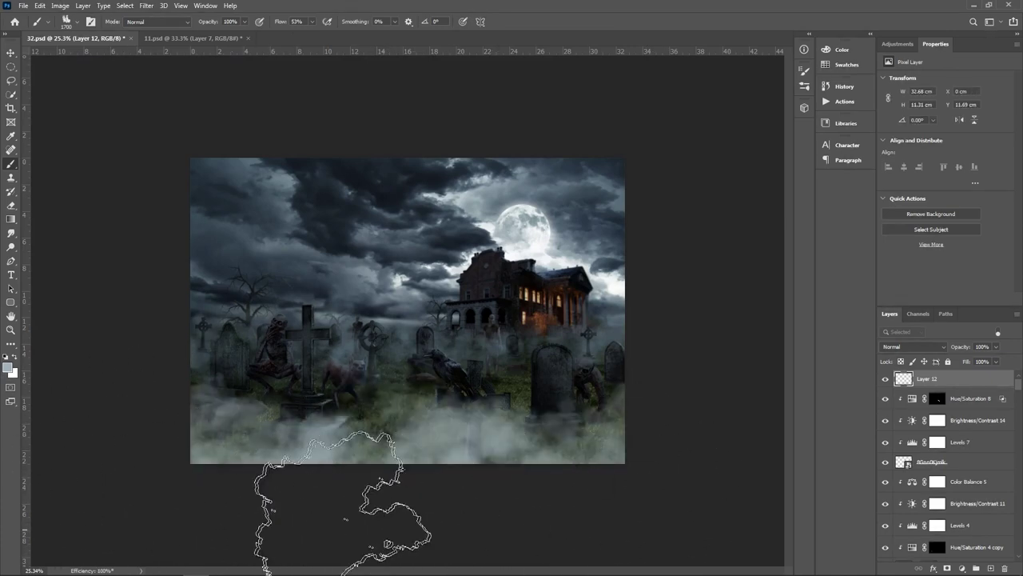
key(v)
scroll(404, 452, up, 1)
click(995, 346)
drag(1000, 360, 983, 362)
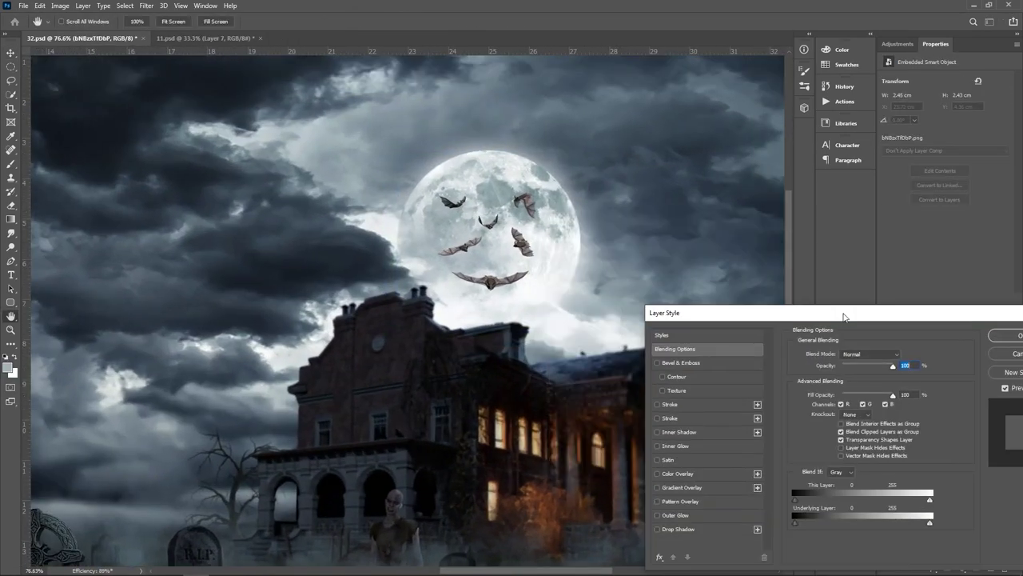
- Give the bats a light blue #80aad9 Color Overlay at 41% opacity
click(678, 473)
click(904, 354)
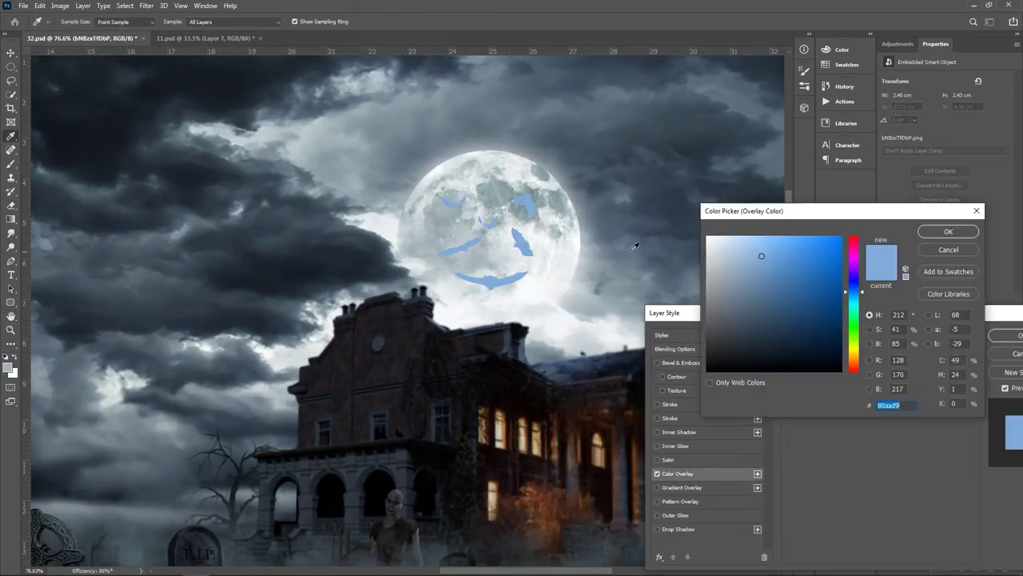
click(760, 253)
click(945, 231)
drag(883, 369, 854, 369)
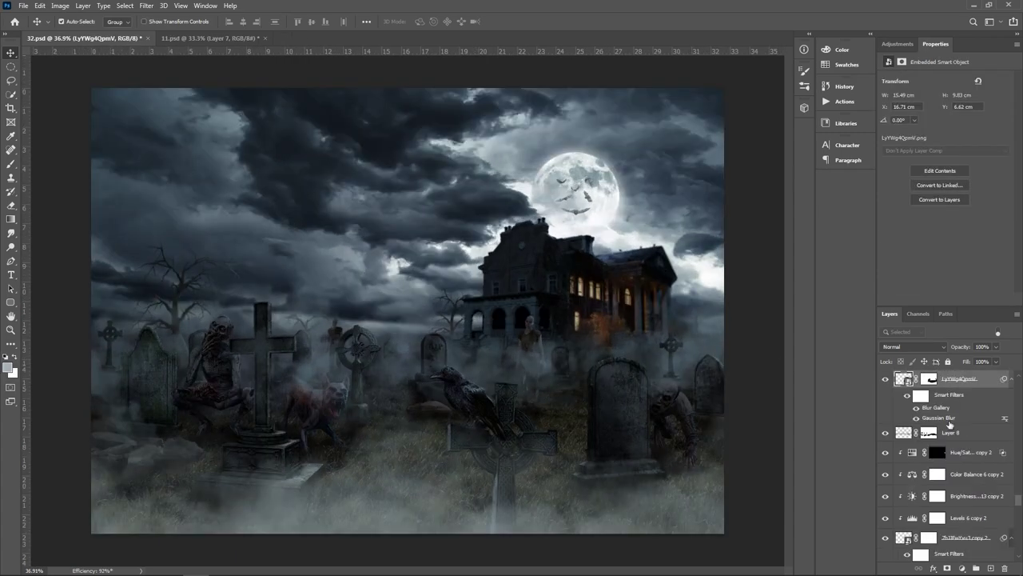
scroll(1018, 504, up, 1)
scroll(1019, 531, up, 2)
- Grade the scene in Camera Raw with Tint +7, Highlights +14 and slightly lifted Blacks
click(975, 456)
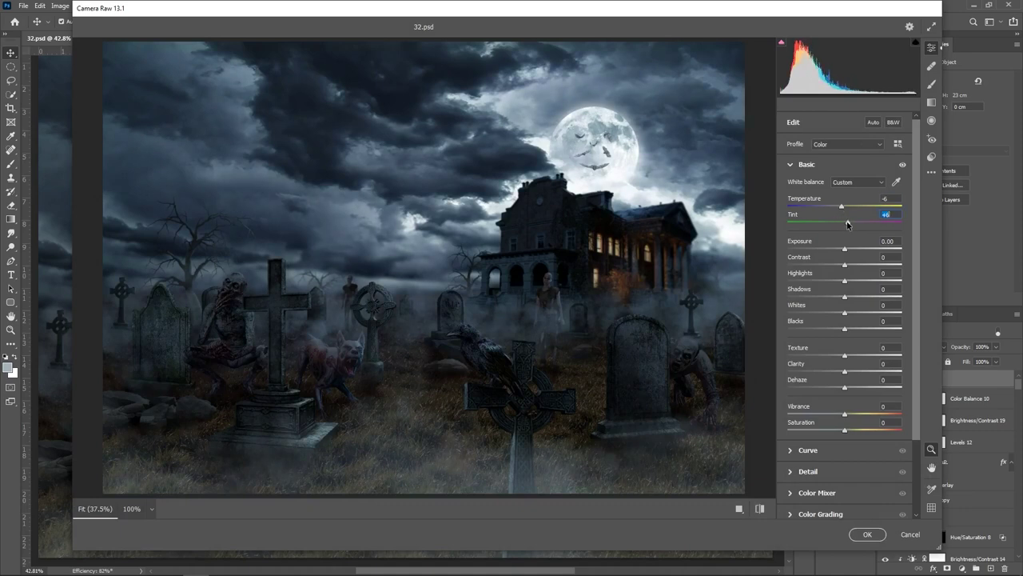
drag(848, 227, 848, 226)
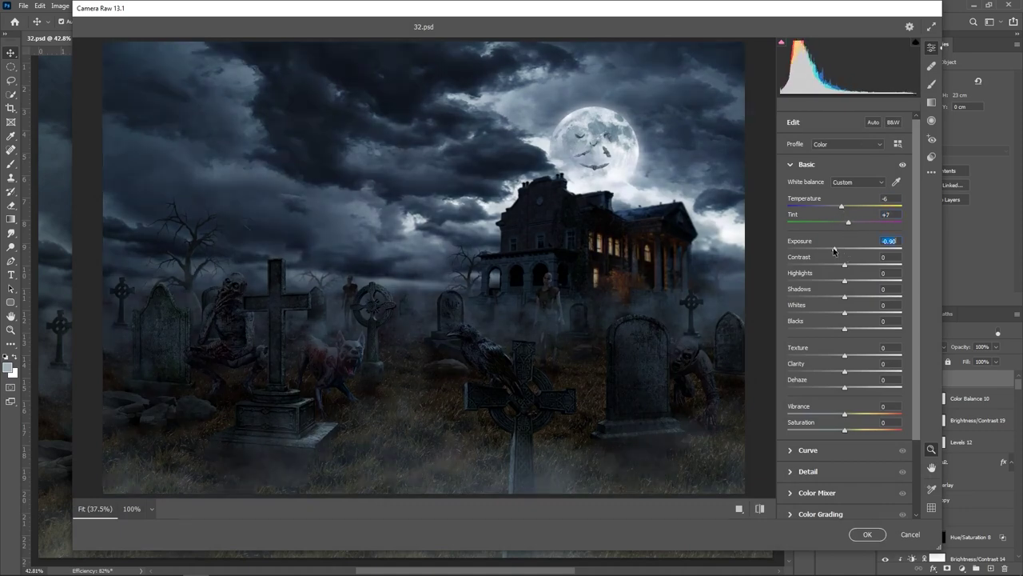
click(845, 249)
drag(852, 266, 852, 280)
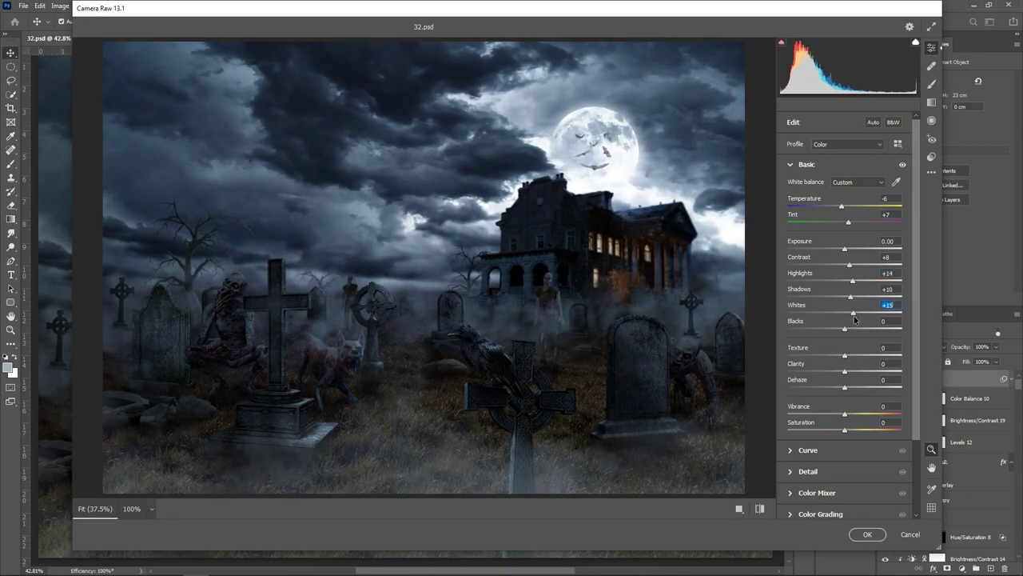
drag(835, 332, 841, 332)
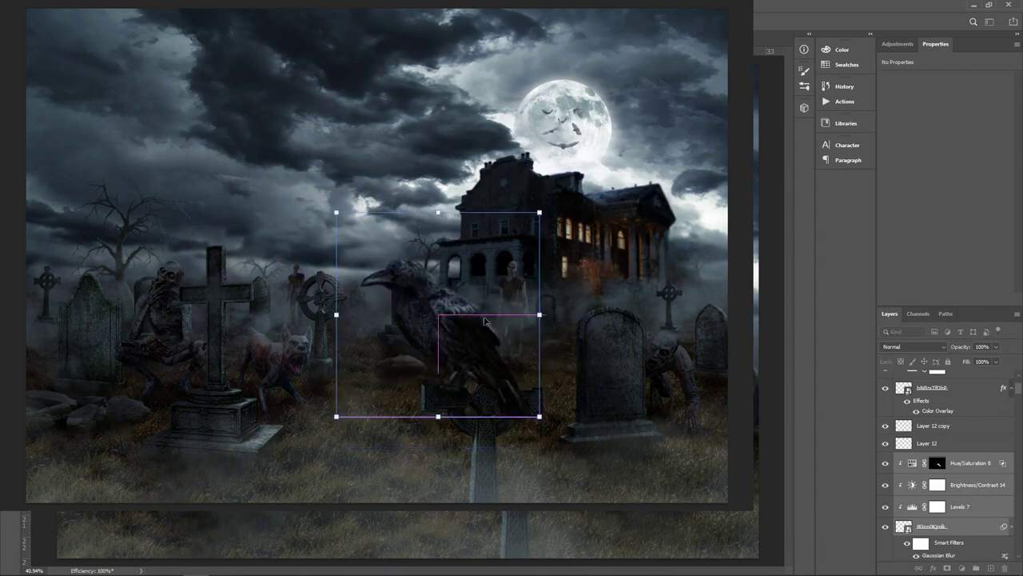
- Scale the raven on the Celtic cross down slightly and commit the transform
drag(483, 321, 446, 346)
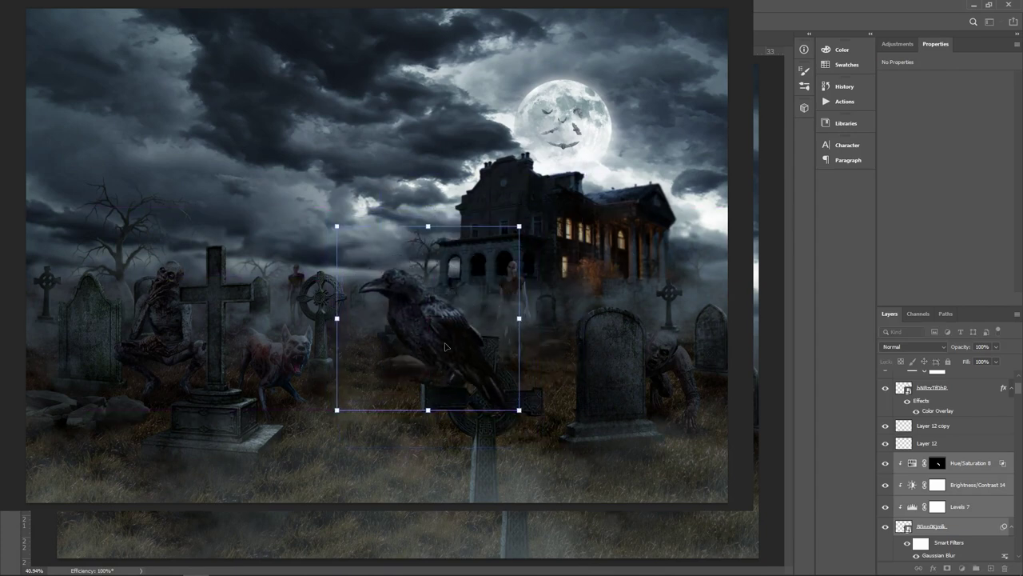
key(Return)
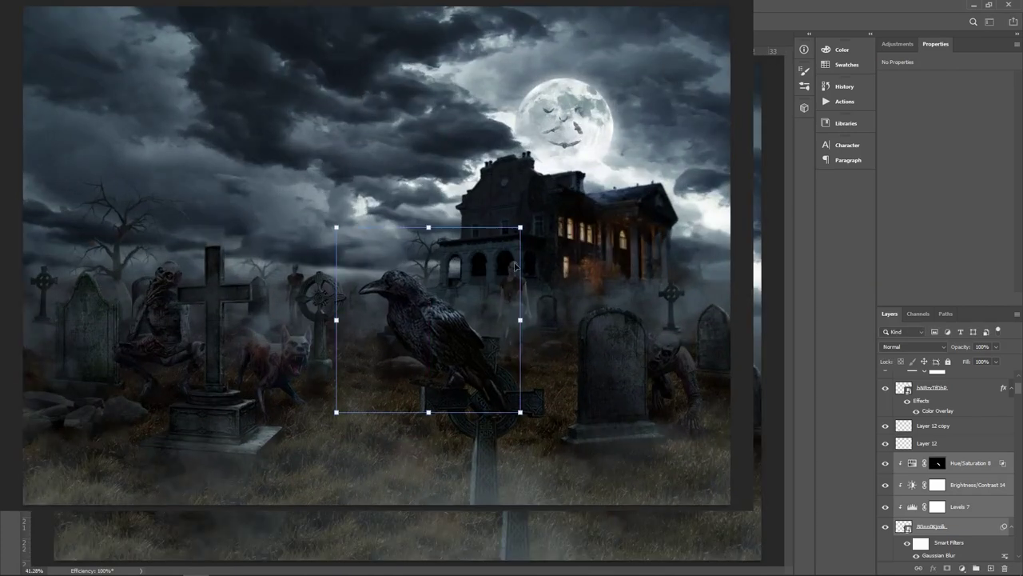